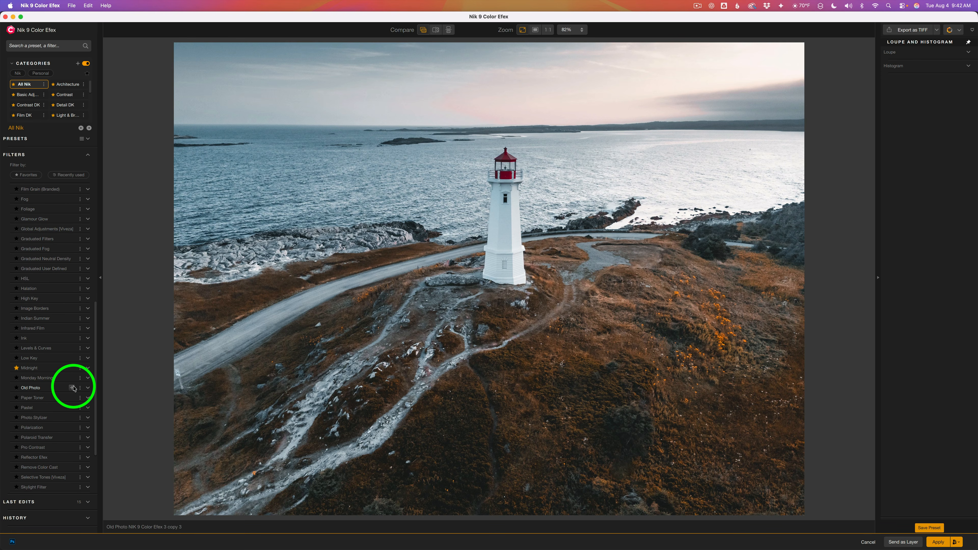
Add the Old Photo filter to the lighthouse photo.
click(72, 388)
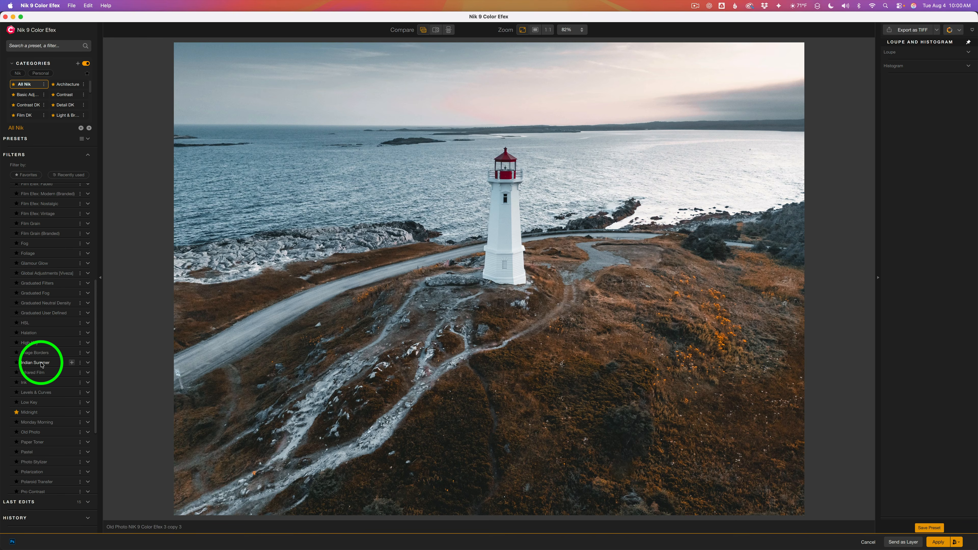
scroll(41, 341, down, 3)
scroll(42, 342, down, 3)
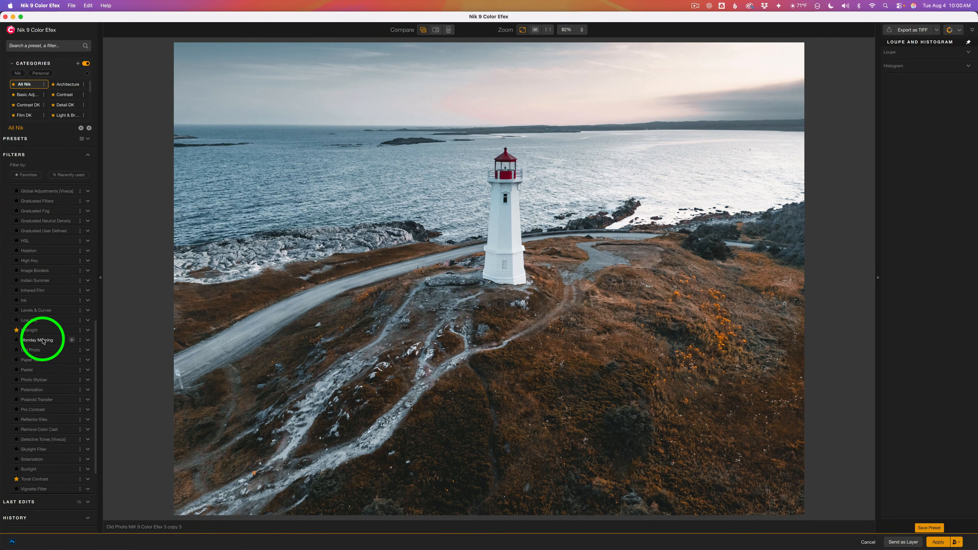
scroll(43, 341, up, 3)
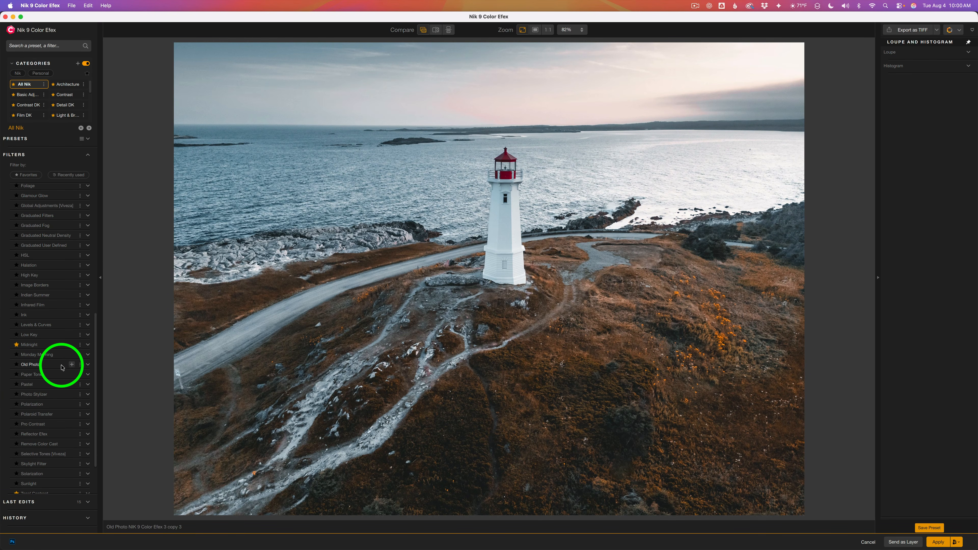
click(72, 365)
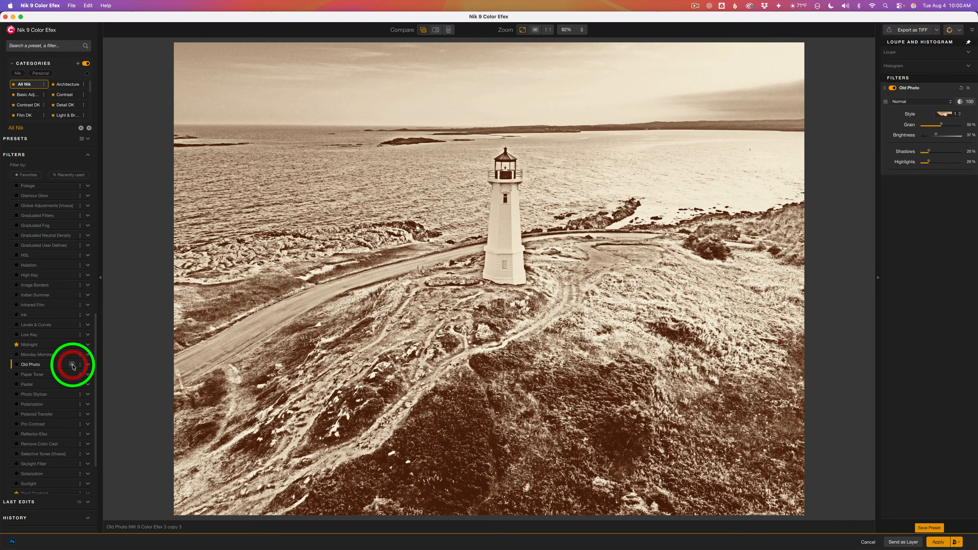
Try the 02 - BW Faded preset of the Old Photo filter and reset the filter to its defaults.
click(88, 365)
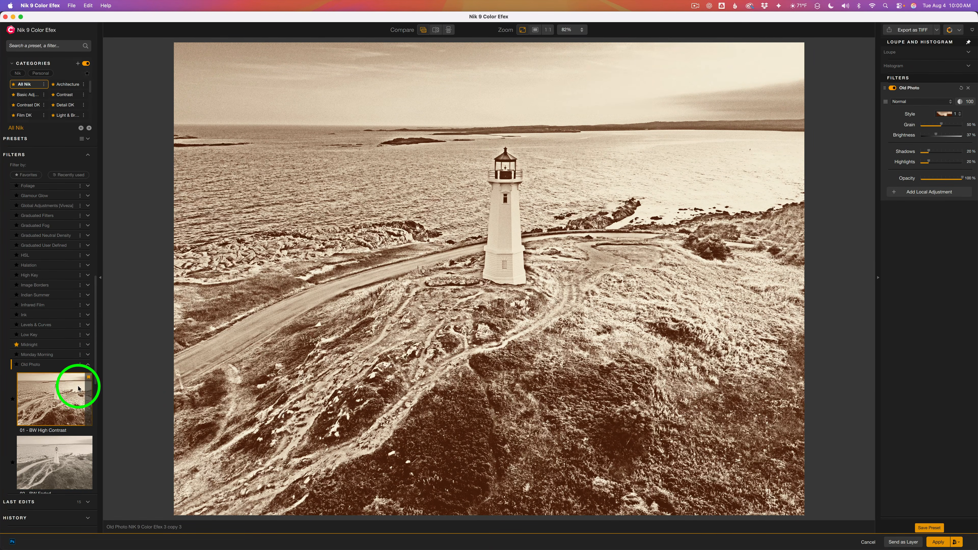
scroll(73, 397, down, 6)
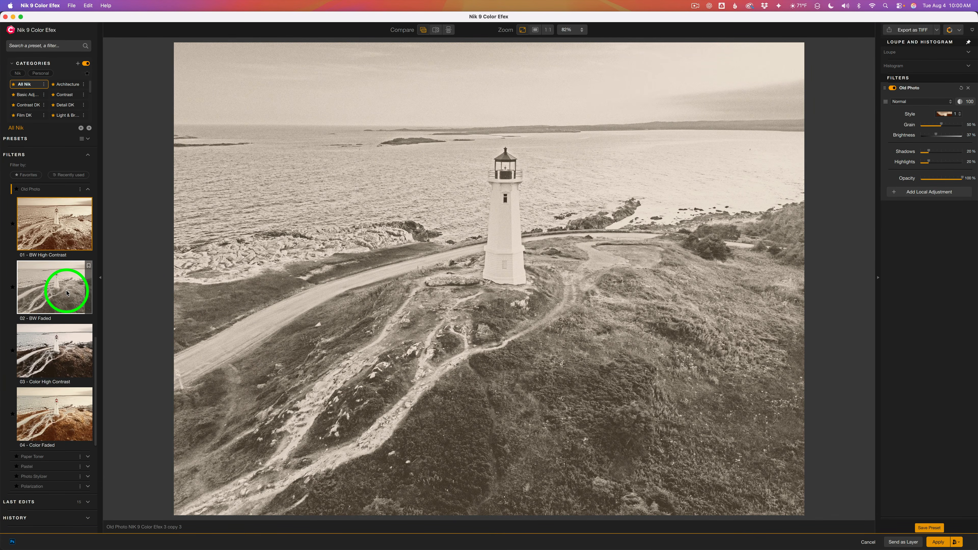
click(66, 293)
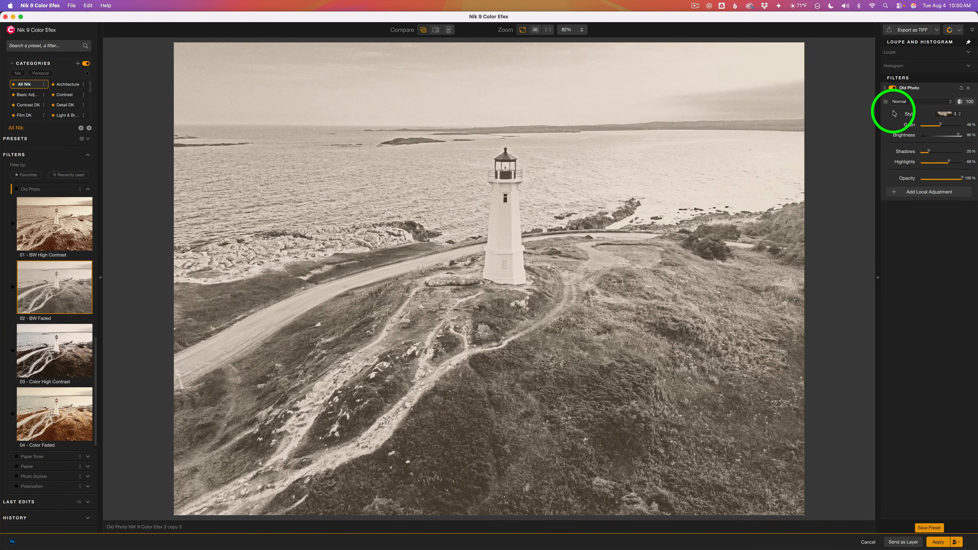
click(886, 102)
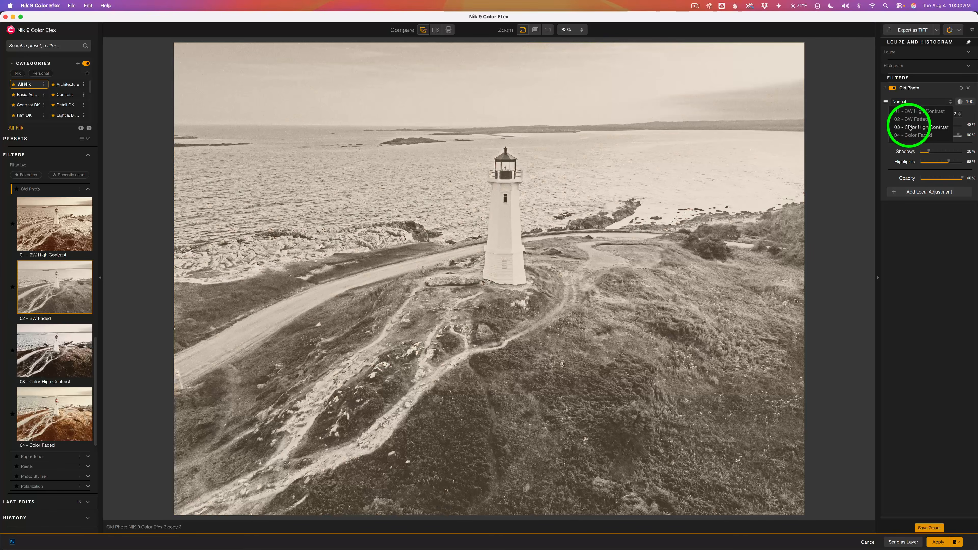
click(909, 128)
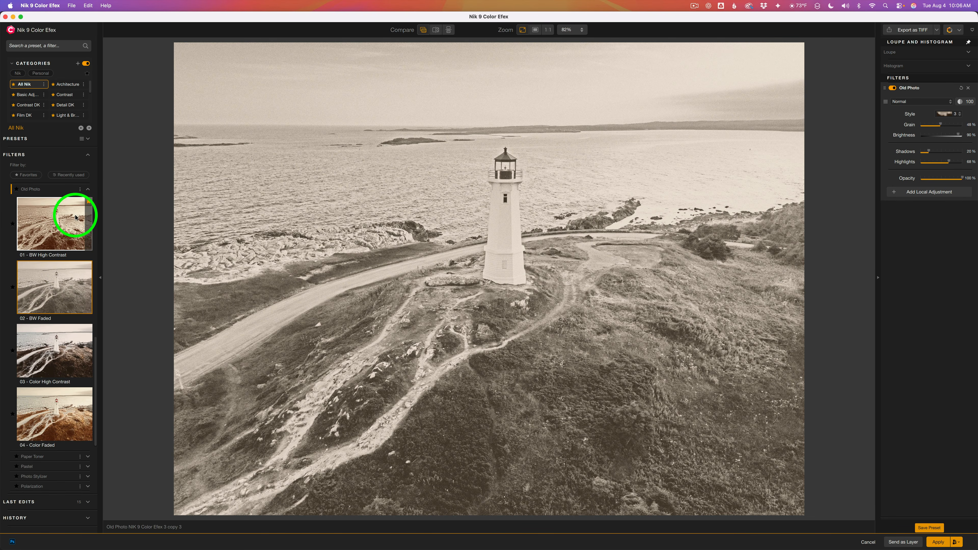
click(88, 191)
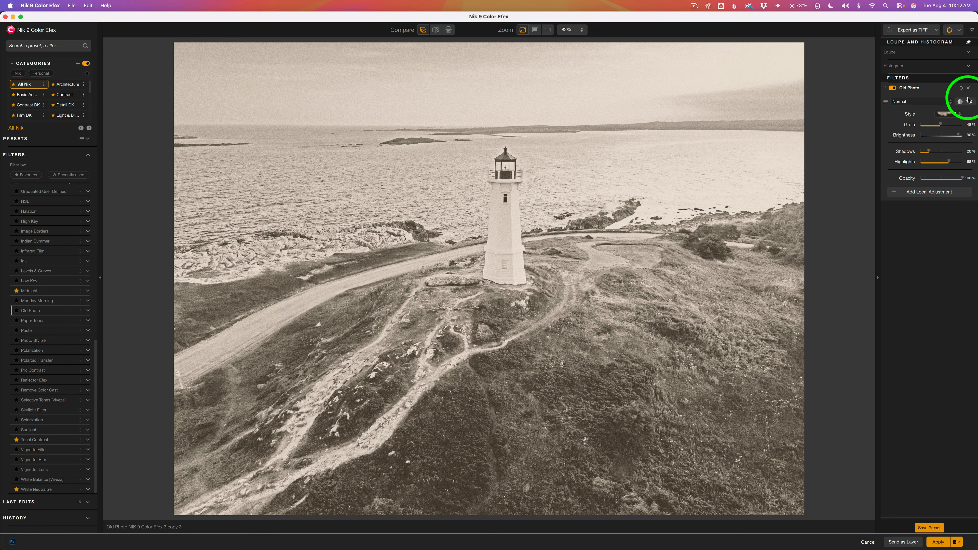
click(961, 88)
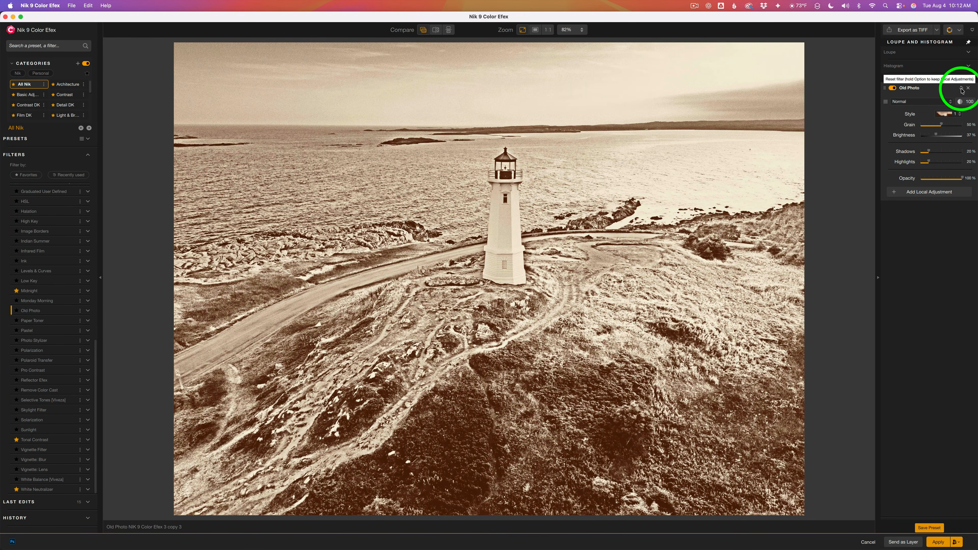
Check the photo before and after by toggling the Old Photo filter and using the quick comparison.
click(893, 88)
click(892, 88)
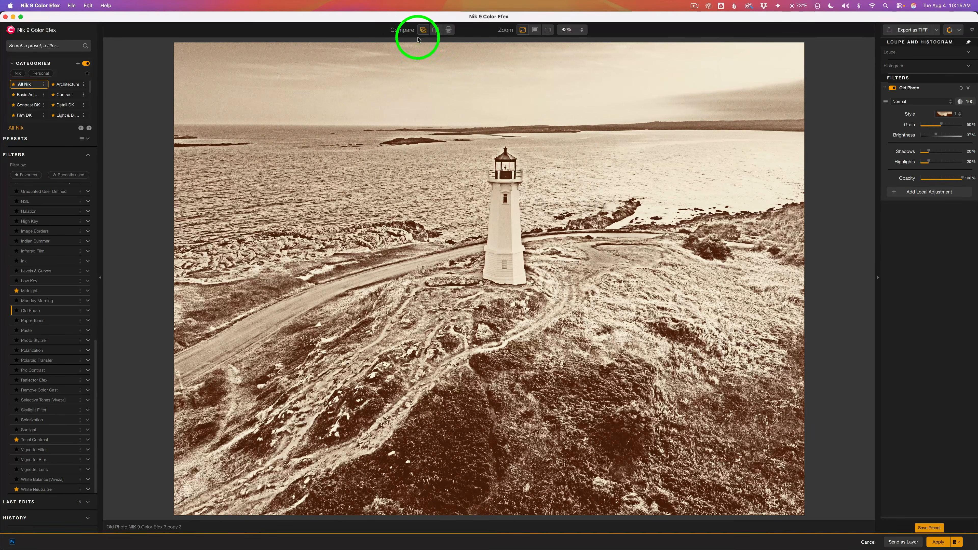
click(423, 31)
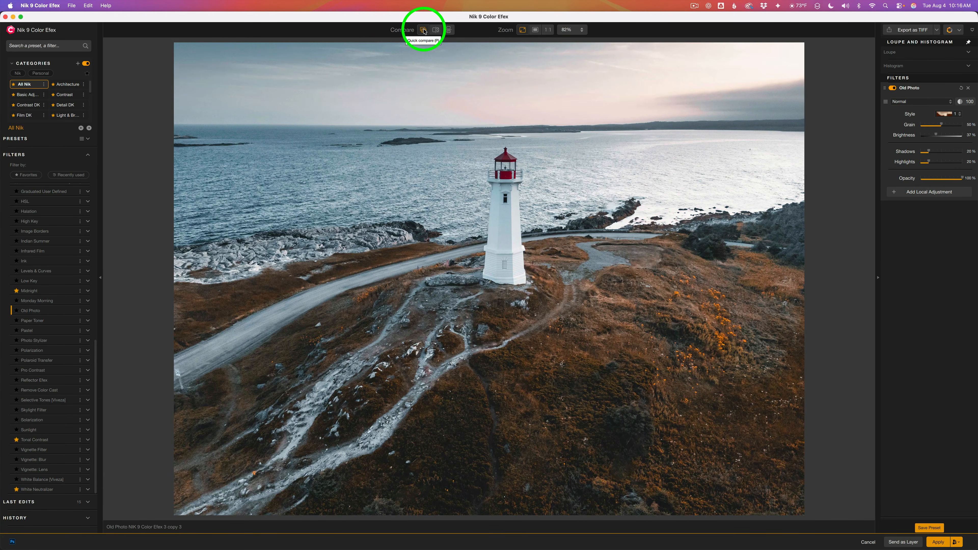
click(424, 30)
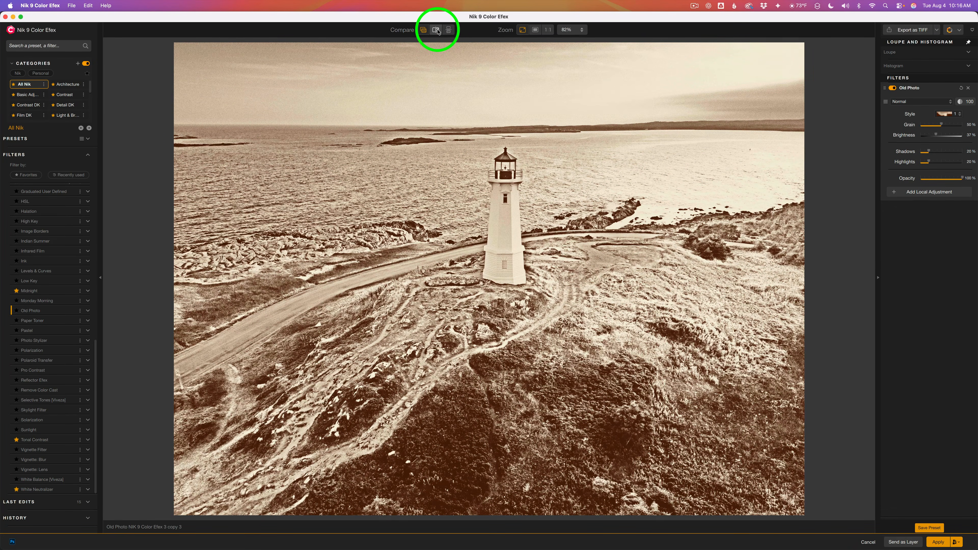
Compare the original and filtered photo in split, stacked and side-by-side views, and return to the single view.
click(436, 30)
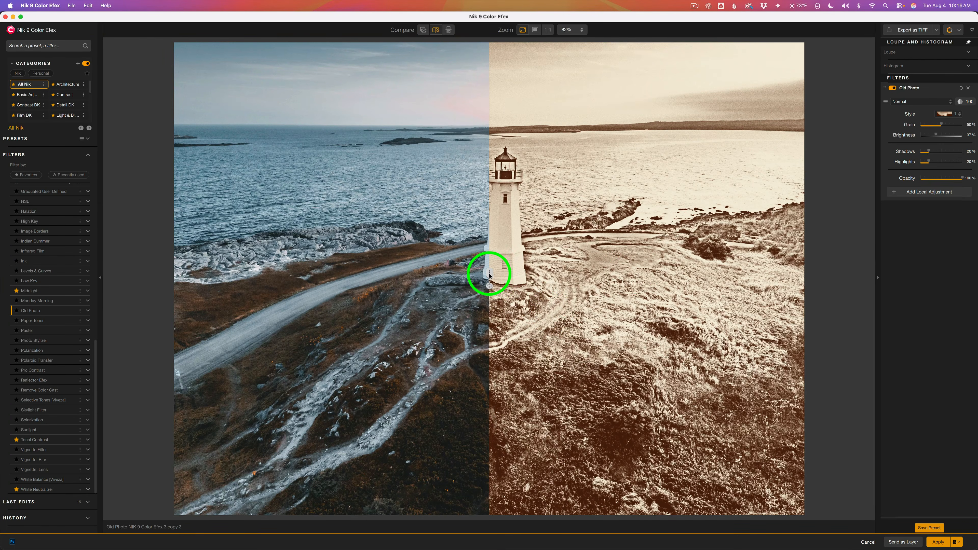
drag(489, 275, 447, 289)
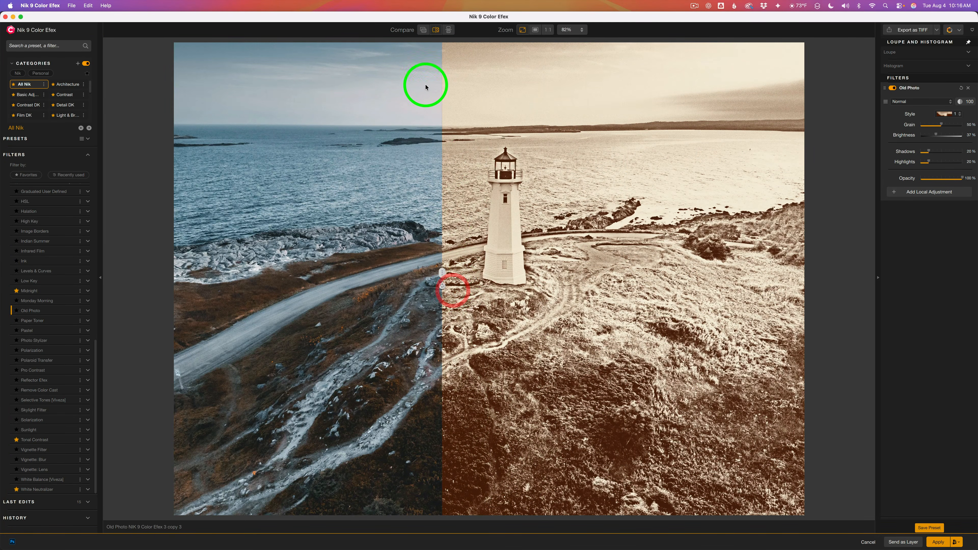
click(449, 31)
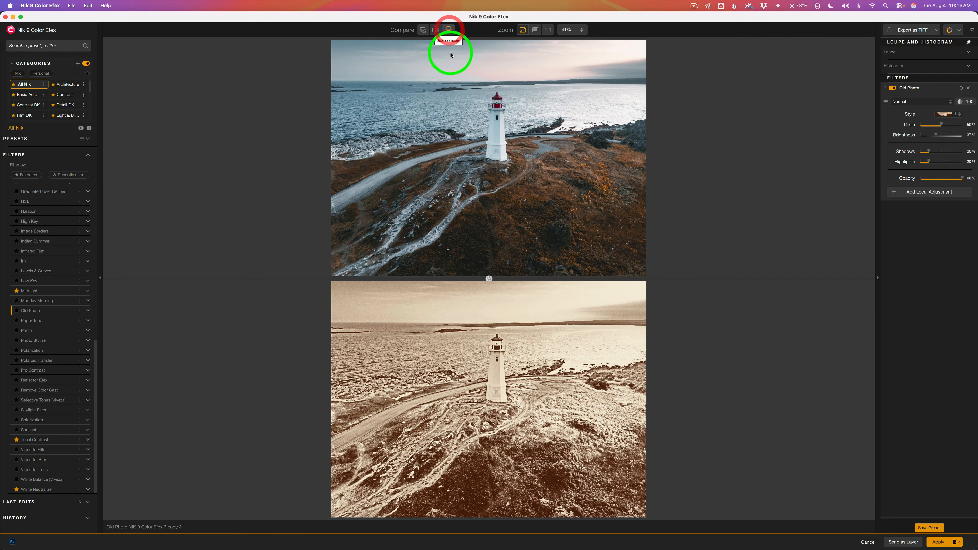
click(489, 278)
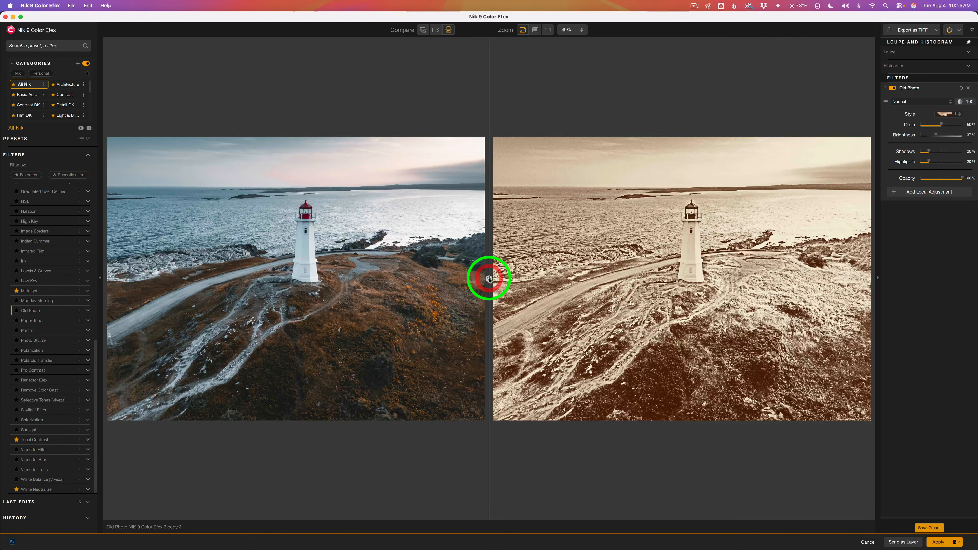
click(424, 30)
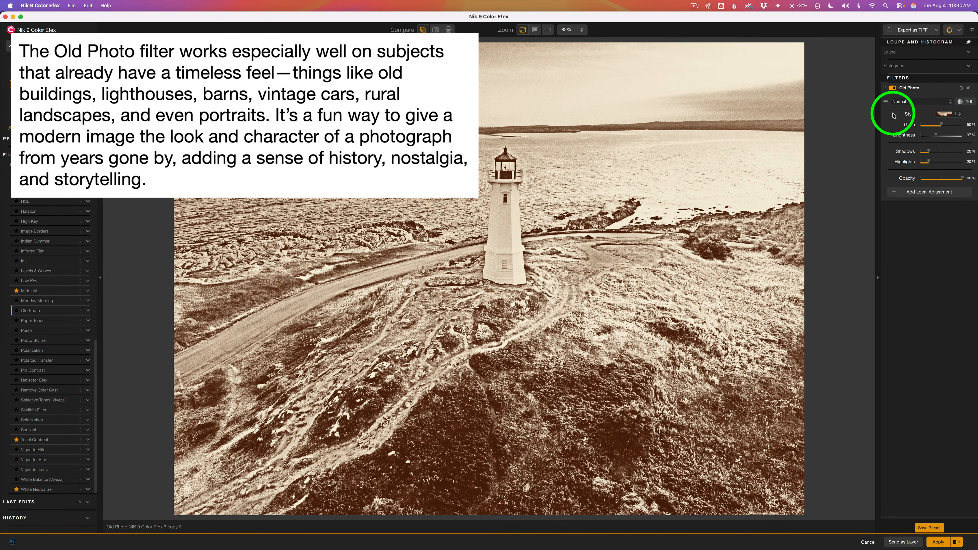
click(951, 102)
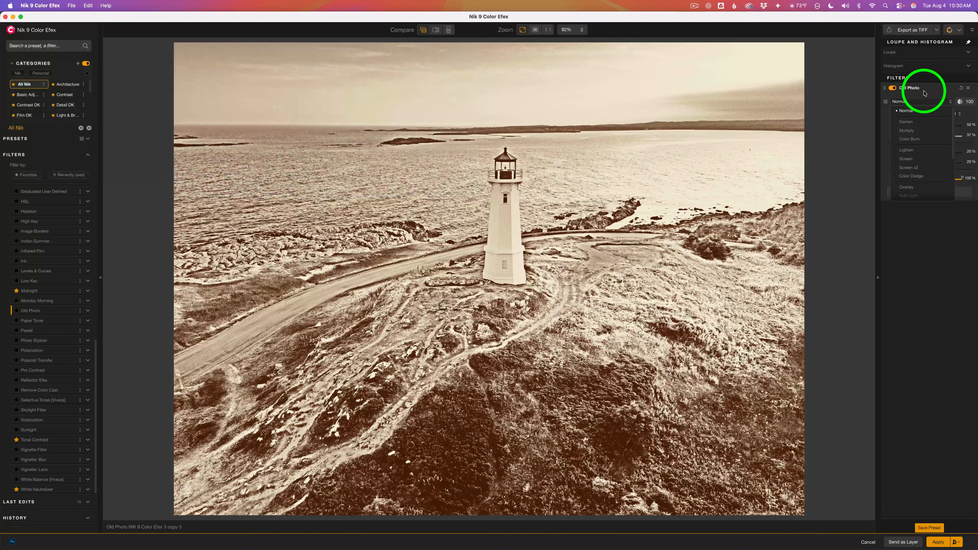
click(918, 111)
click(922, 90)
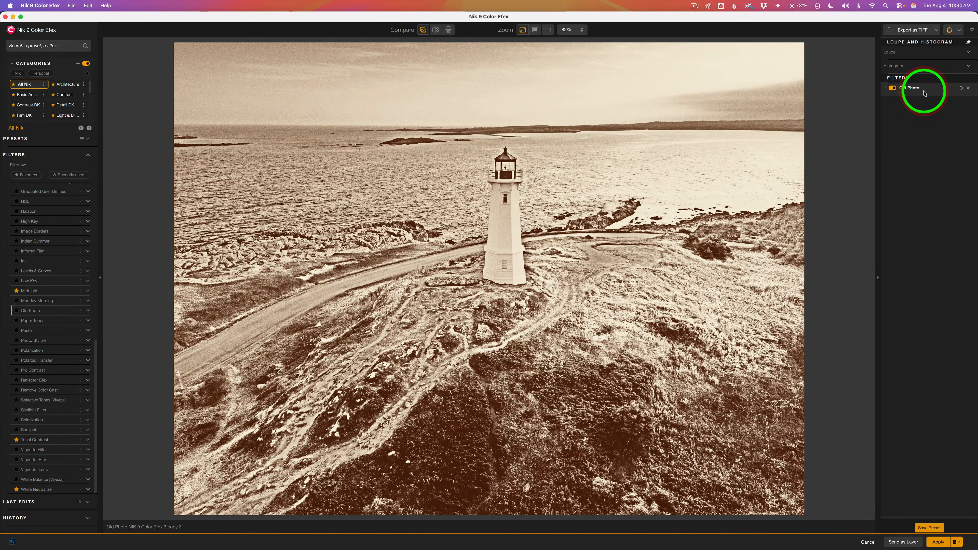
click(936, 89)
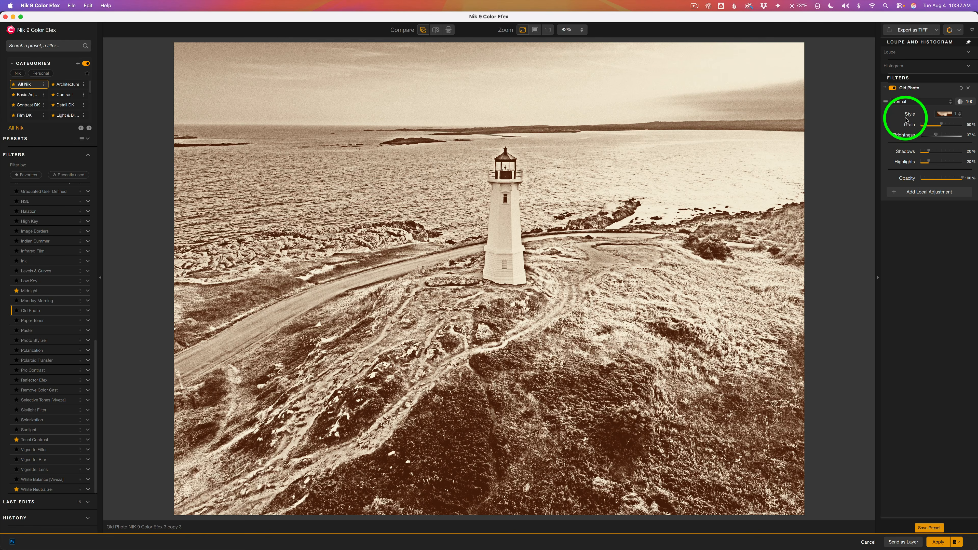
Set the Old Photo filter's style to Color 1 and its grain to 79%.
click(960, 115)
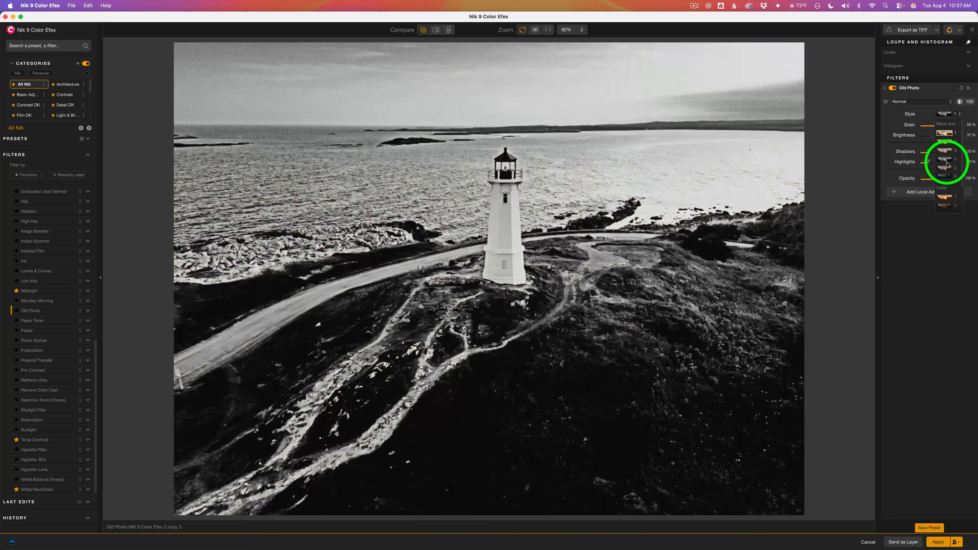
scroll(962, 160, down, 3)
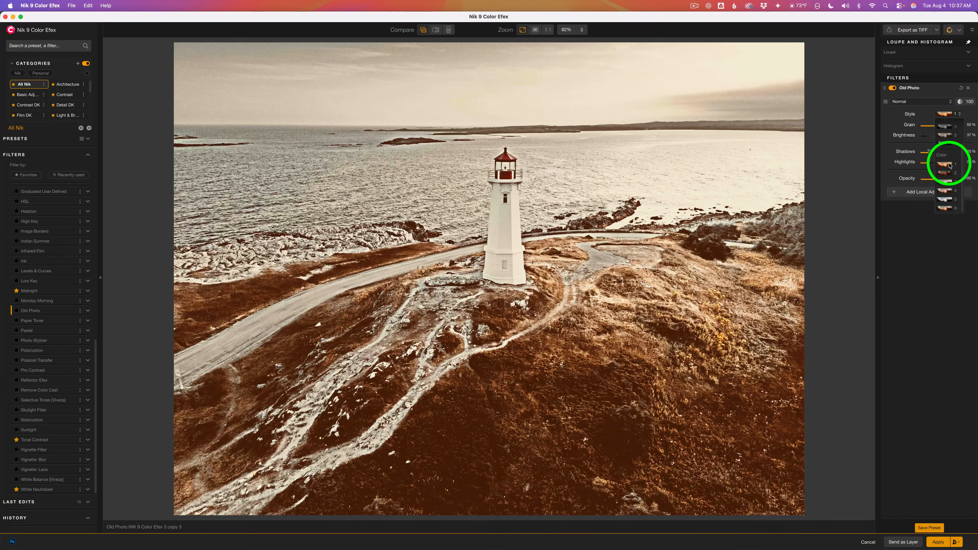
click(950, 165)
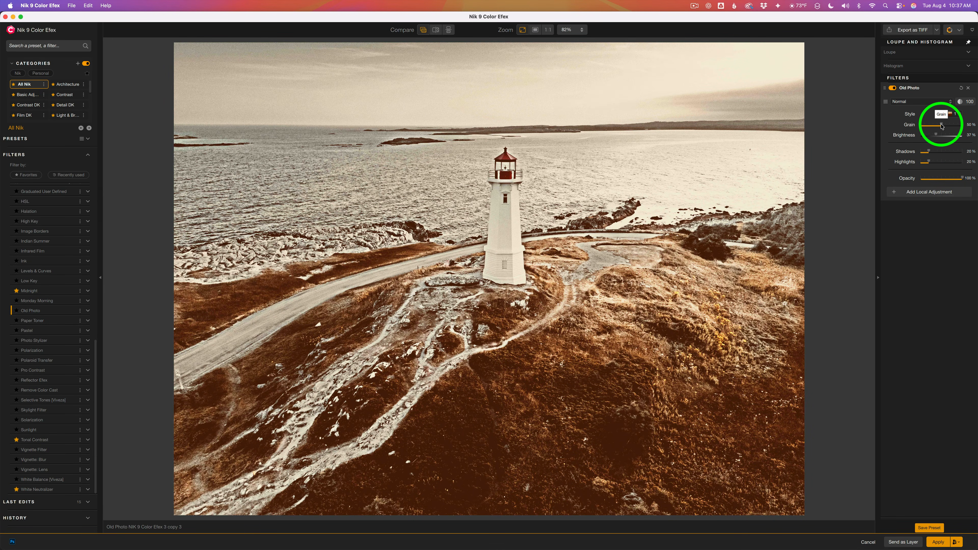
drag(942, 126, 953, 126)
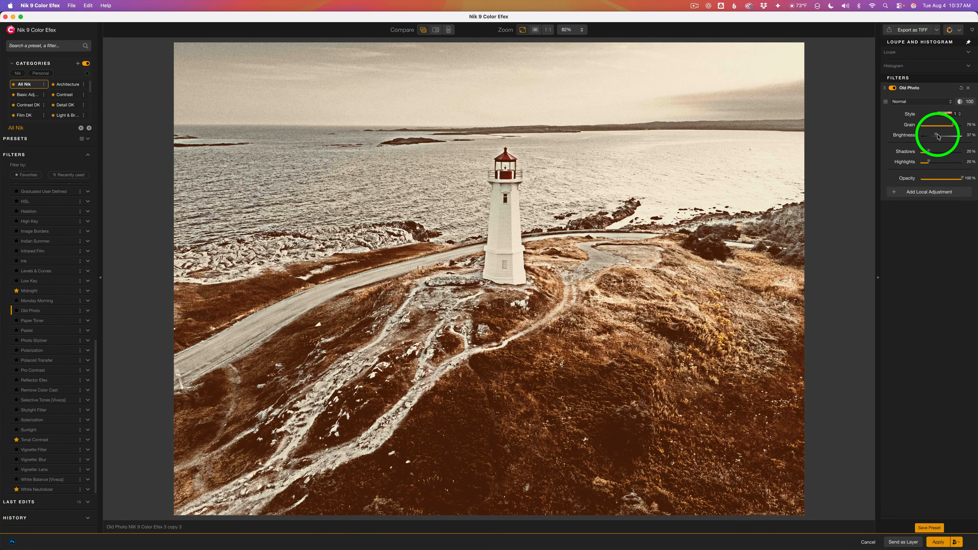
Set the Old Photo filter's shadows to 66%, with brightness at 37% and highlights at 20%.
drag(937, 137, 937, 136)
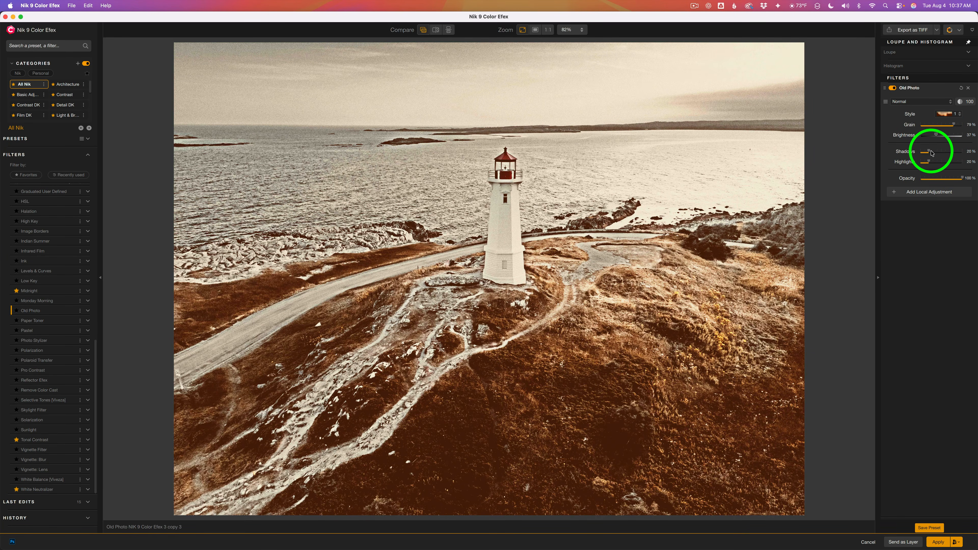
drag(930, 153, 958, 154)
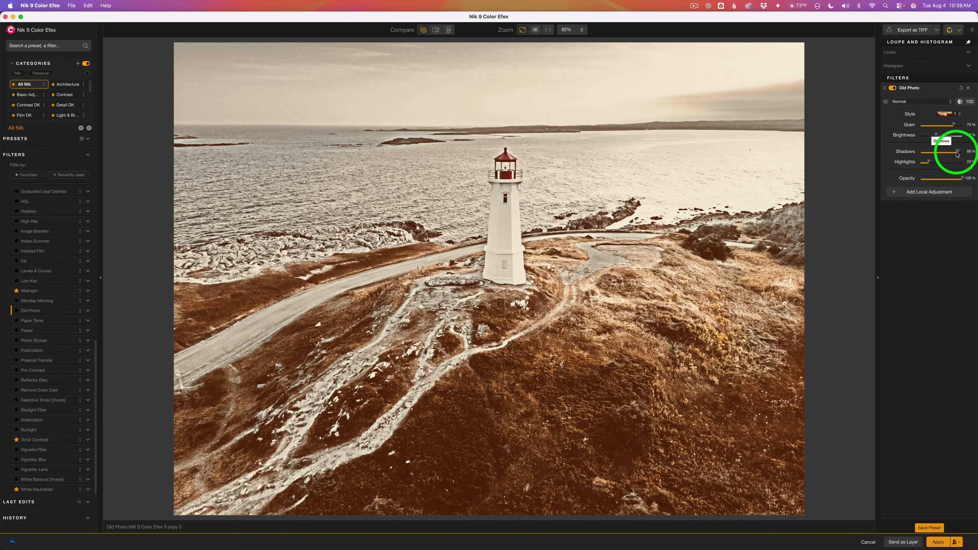
drag(957, 154, 947, 154)
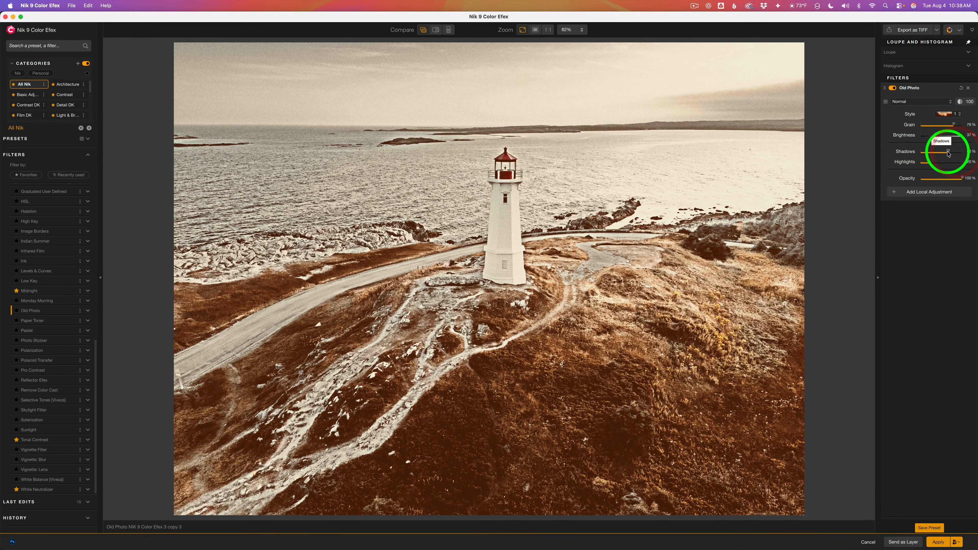
mouse_move(929, 162)
mouse_down()
mouse_move(960, 163)
mouse_move(933, 162)
mouse_up()
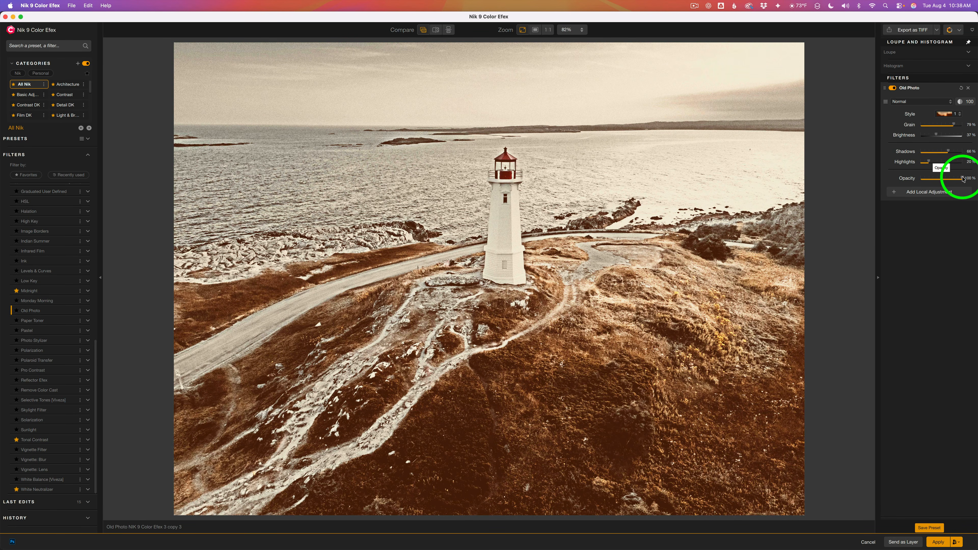
Lower the Old Photo filter's opacity to 66% and check its effect by switching it off and on.
drag(963, 179, 948, 179)
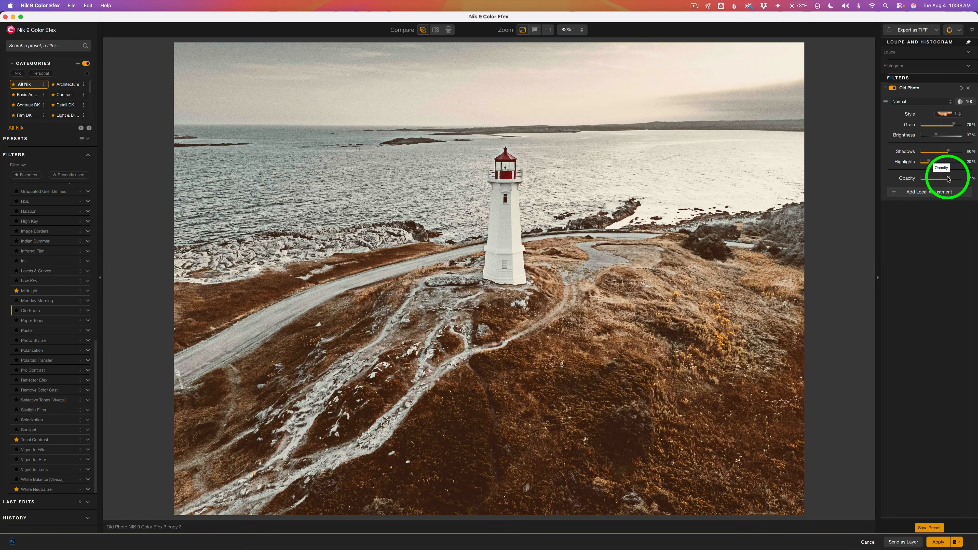
drag(948, 178, 949, 179)
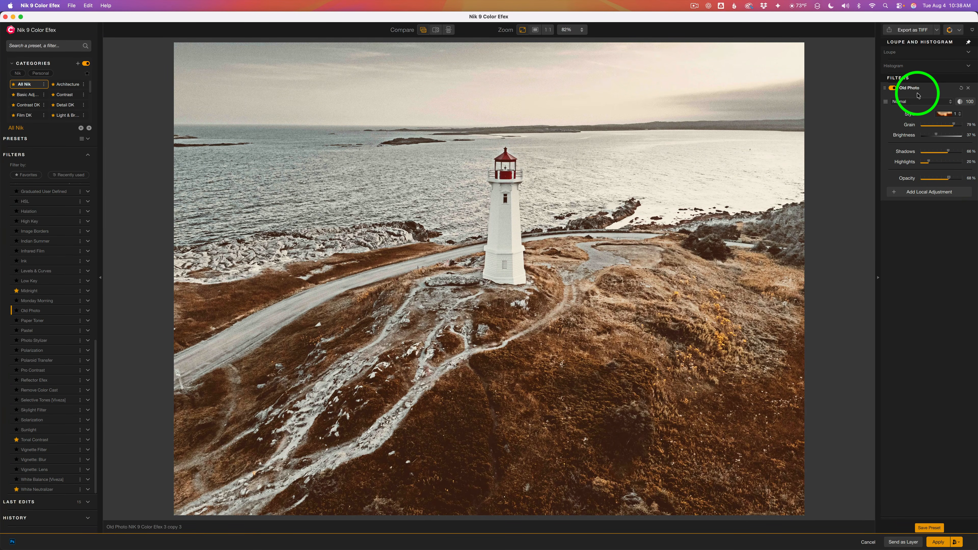
click(892, 88)
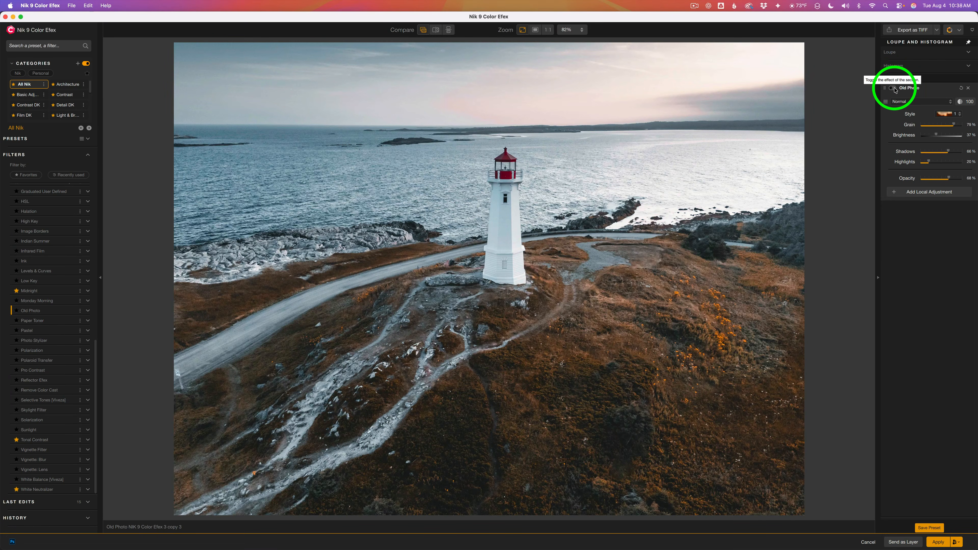
click(893, 88)
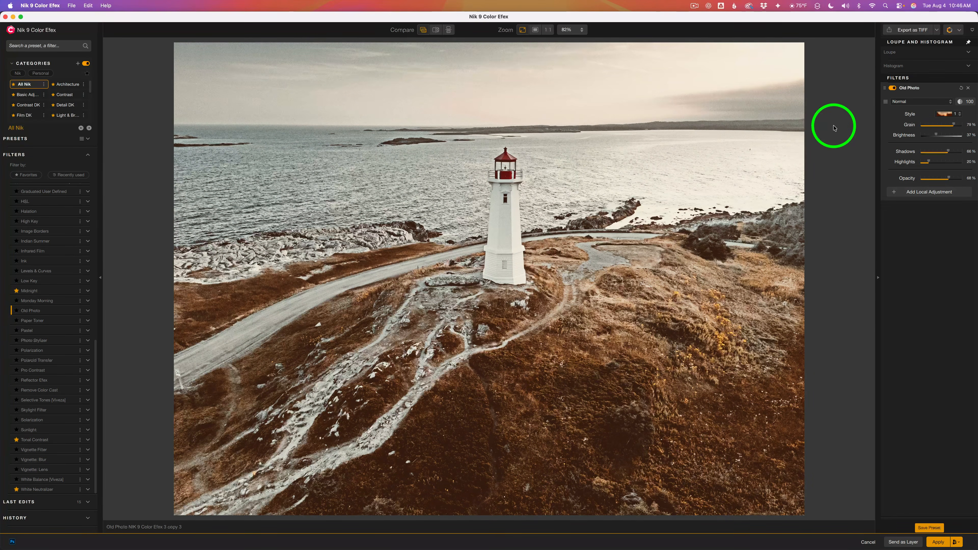
Open the list of other Nik 9 plug-ins available for the photo.
click(959, 30)
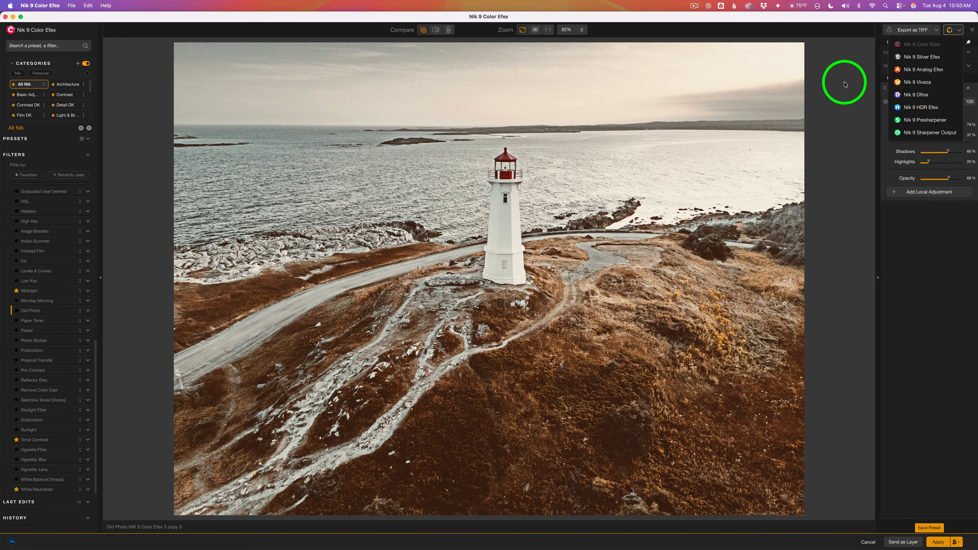
Switch the photo to Nik 9 Analog Efex, collapse the Basic Adjustments settings and add the Dirt & Scratches filter.
click(928, 70)
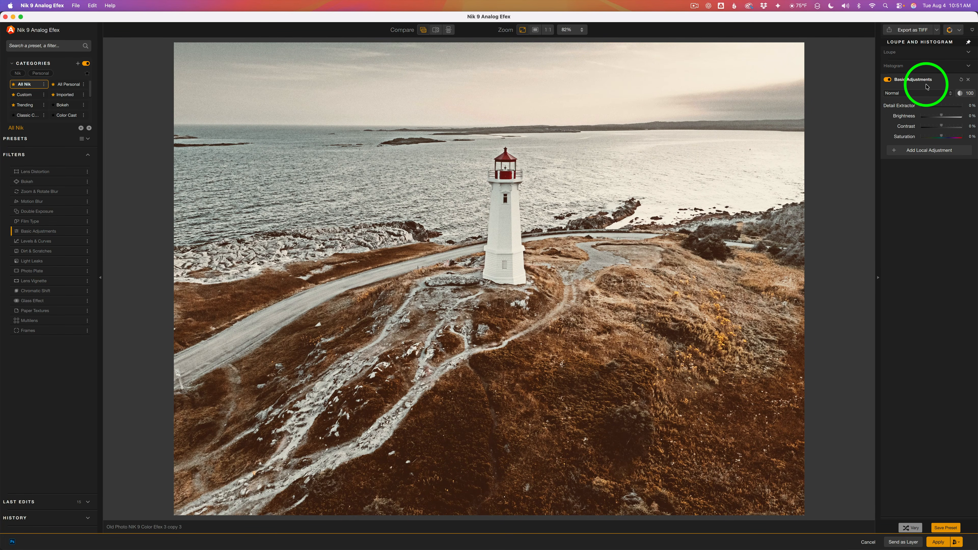
click(944, 81)
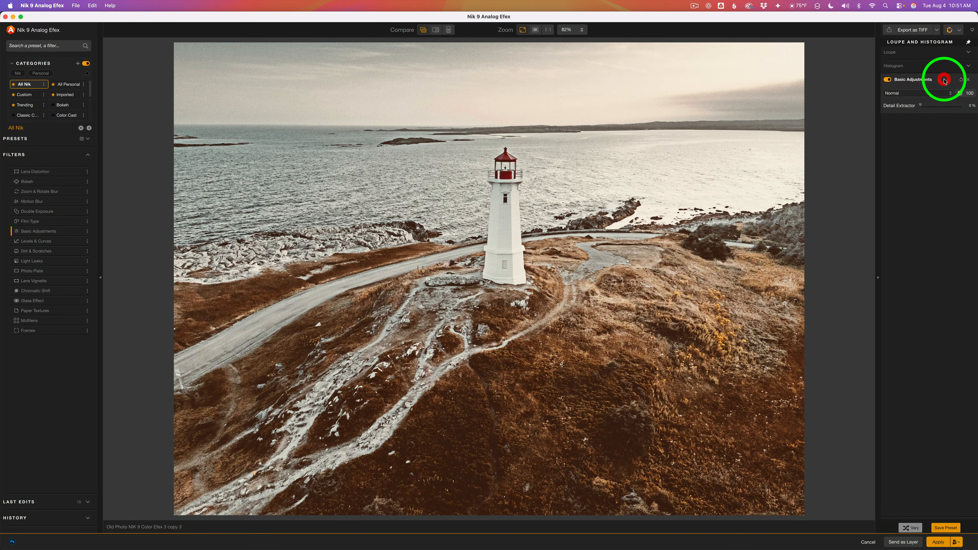
click(944, 81)
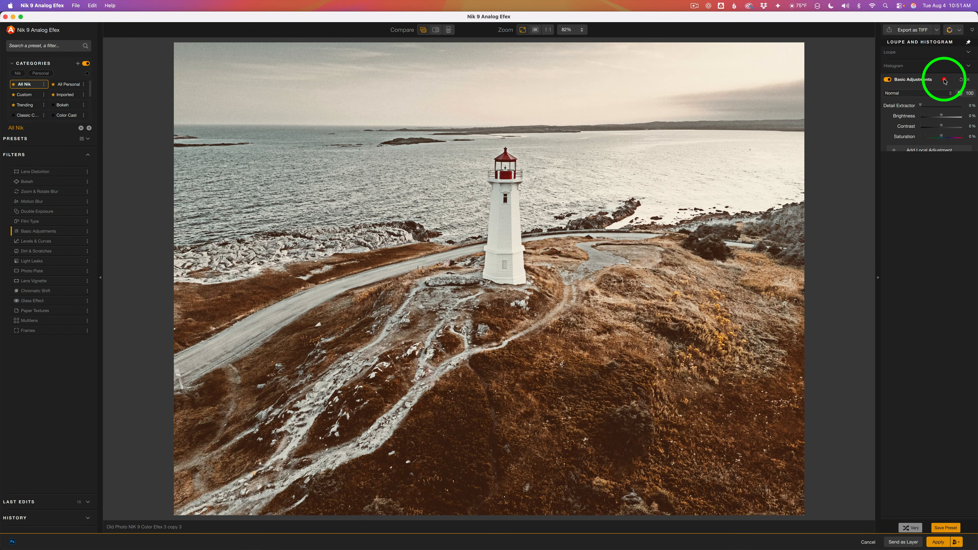
click(945, 81)
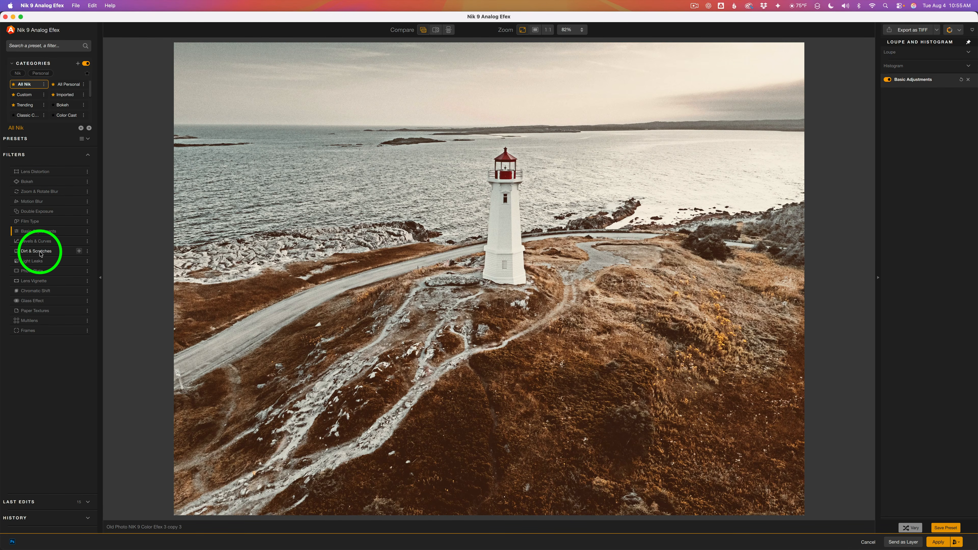
click(79, 251)
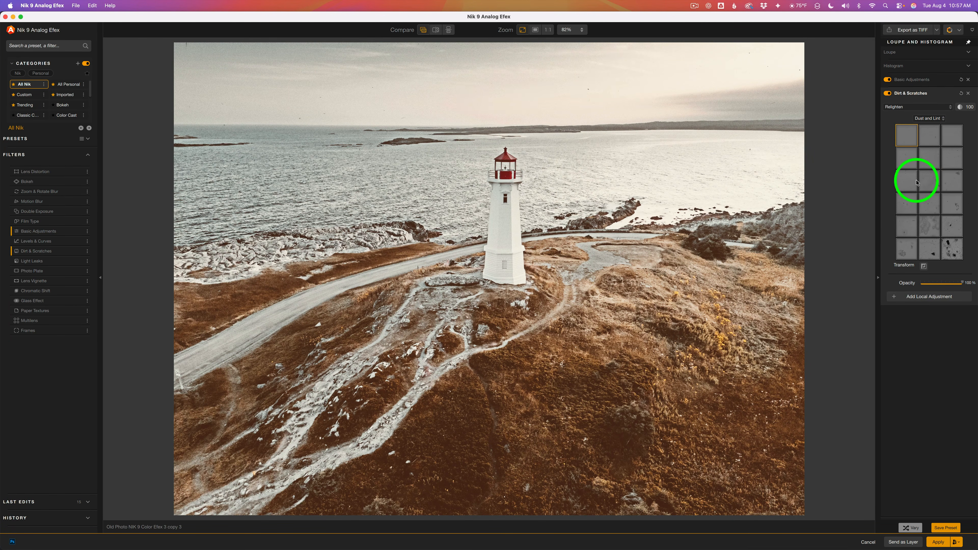
Try Dust and Lint textures on the photo, ending with the heavily splattered last one inverted to light marks at 100% opacity.
click(929, 226)
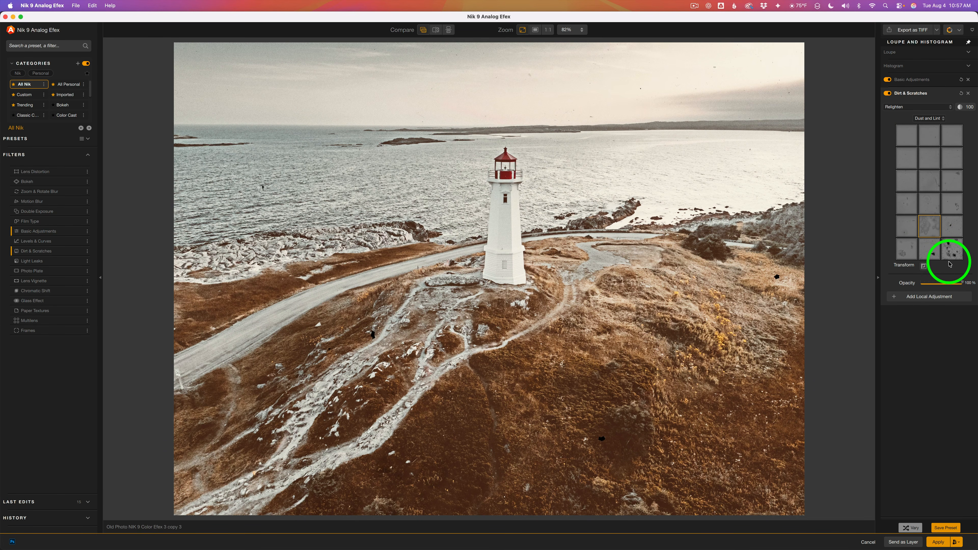
click(955, 249)
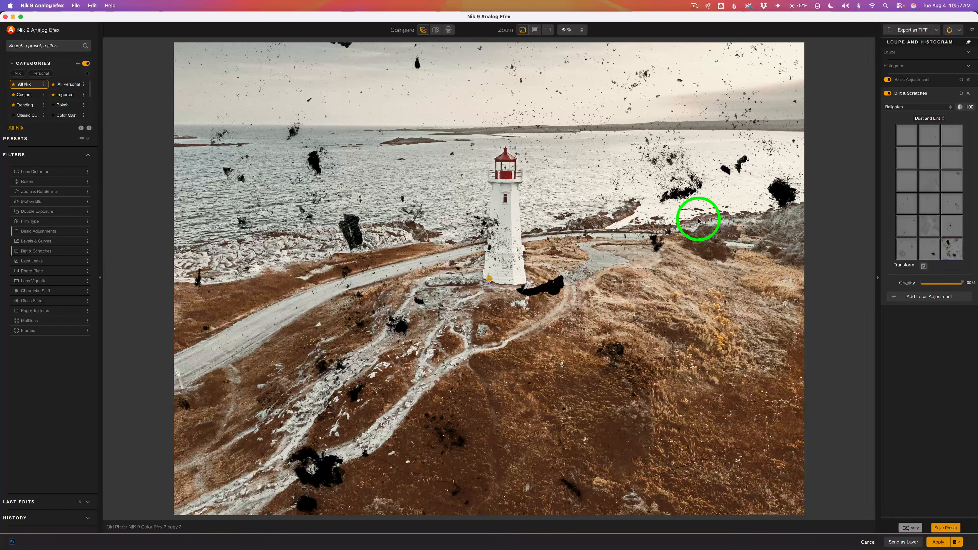
click(923, 266)
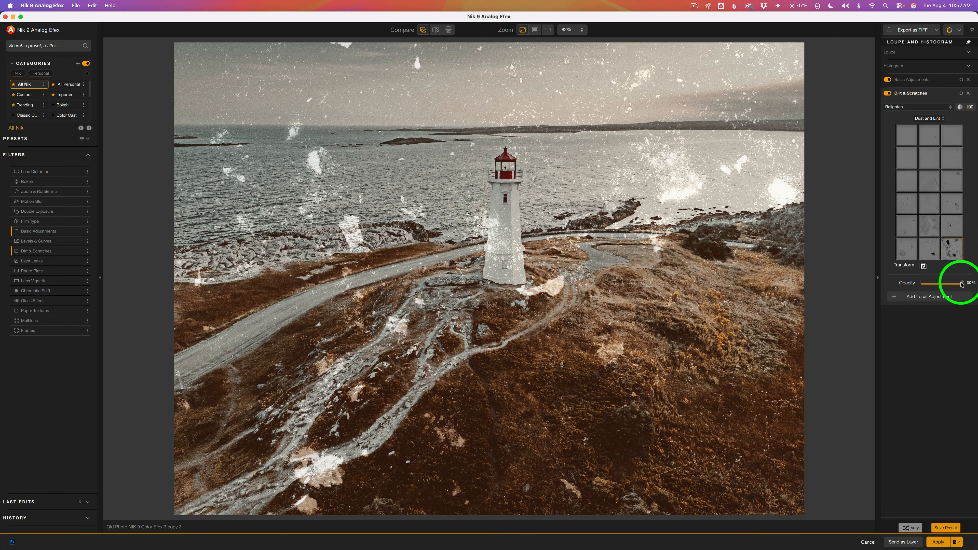
mouse_move(962, 284)
mouse_down()
mouse_move(932, 283)
mouse_move(971, 284)
mouse_move(933, 282)
mouse_move(970, 283)
mouse_up()
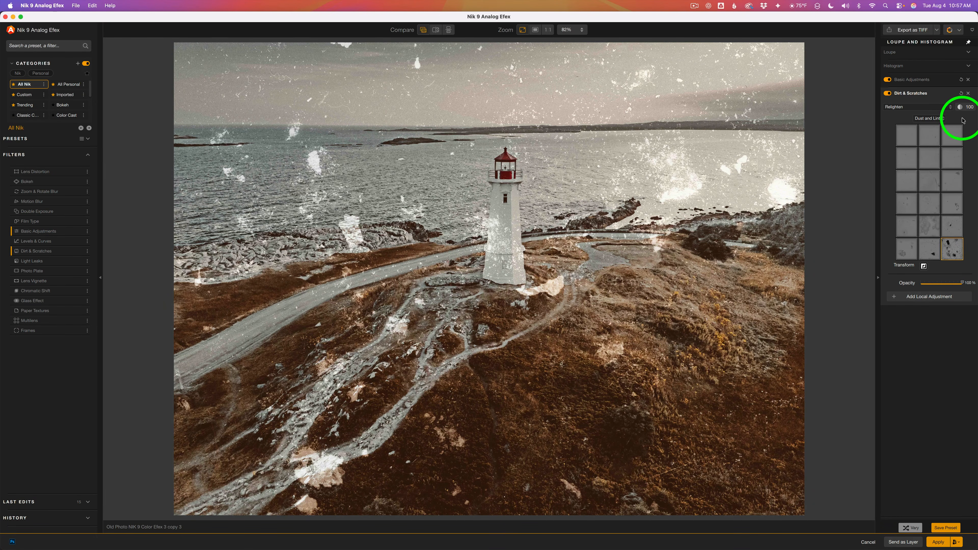
Change the Dirt & Scratches texture to the first one in the second row of the Scratches set, with the Transform inversion off.
click(943, 119)
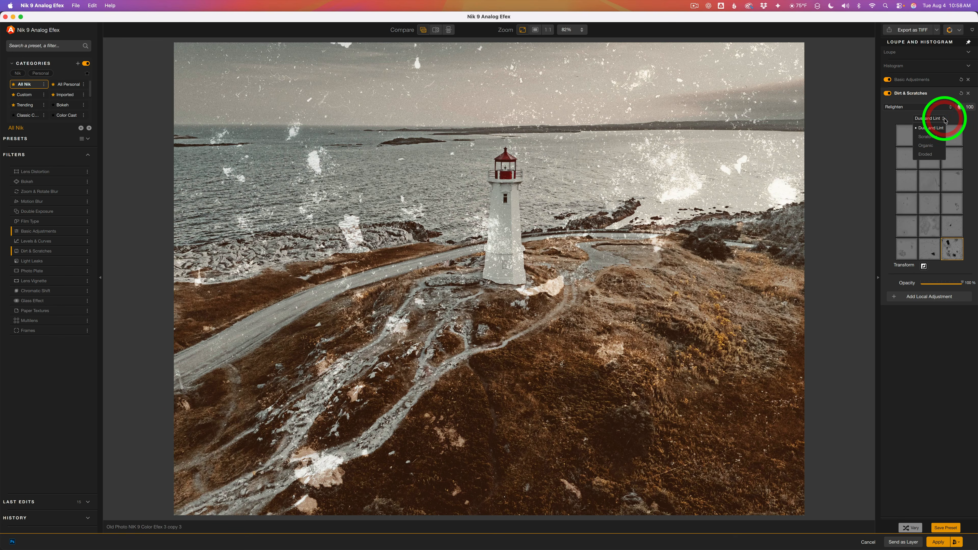
click(932, 137)
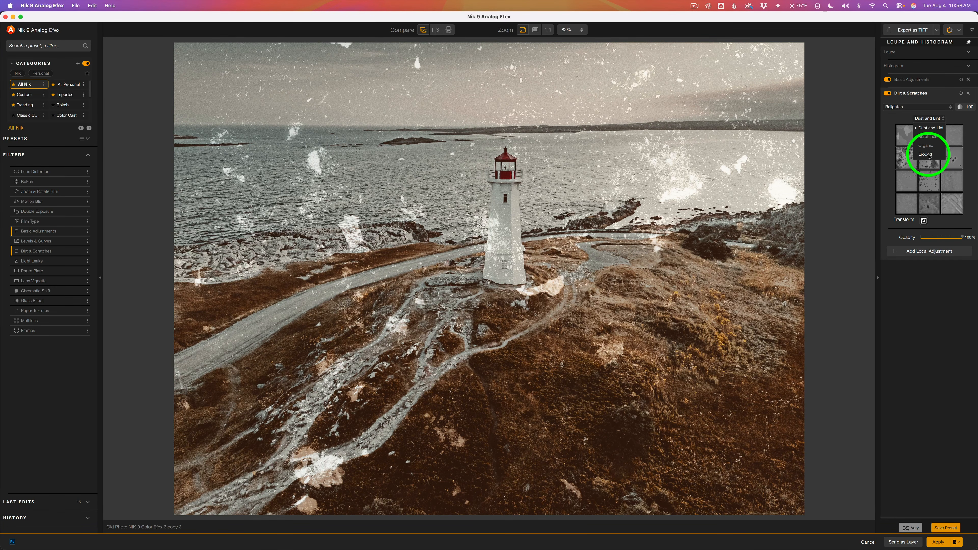
click(928, 137)
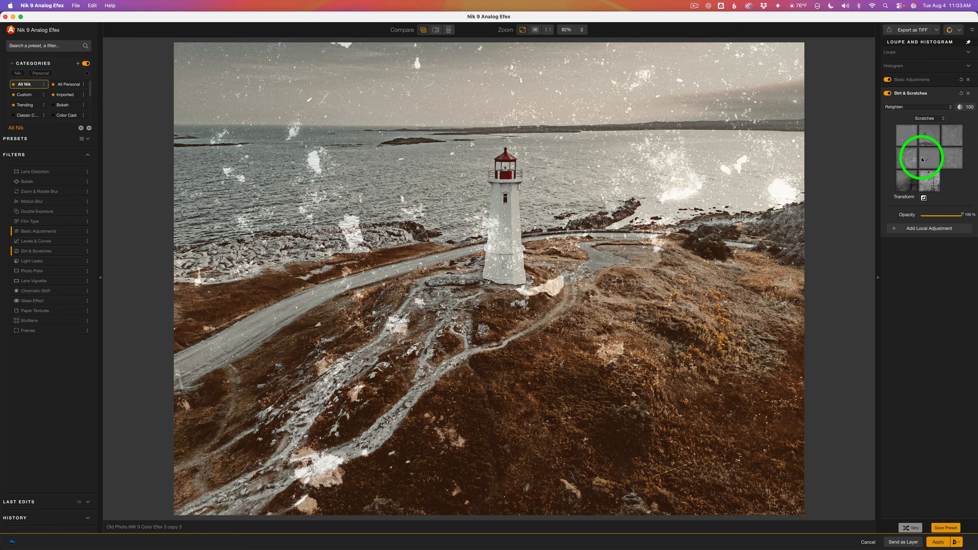
click(908, 161)
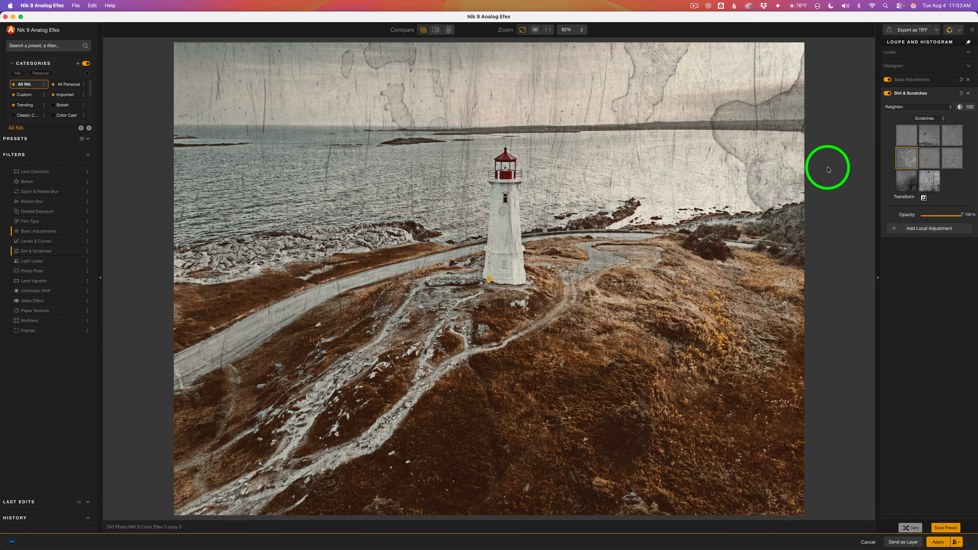
click(924, 198)
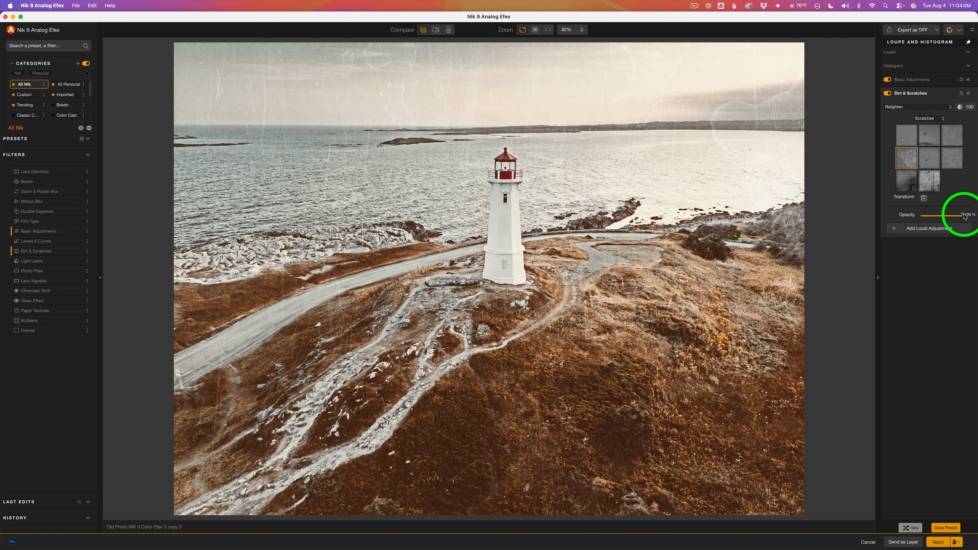
Lower the Dirt & Scratches opacity to 70% and check its effect by switching the filter off and on.
drag(963, 217, 945, 215)
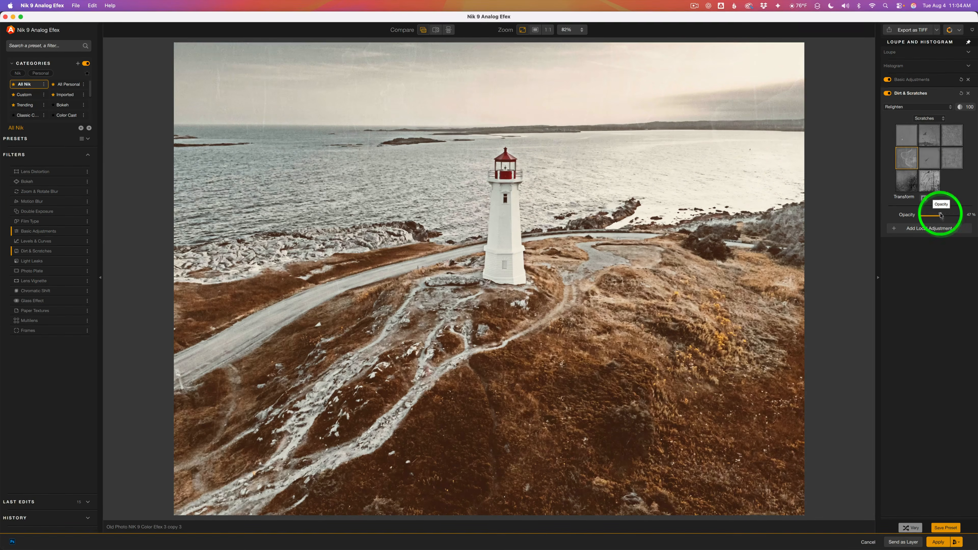
drag(943, 217, 950, 218)
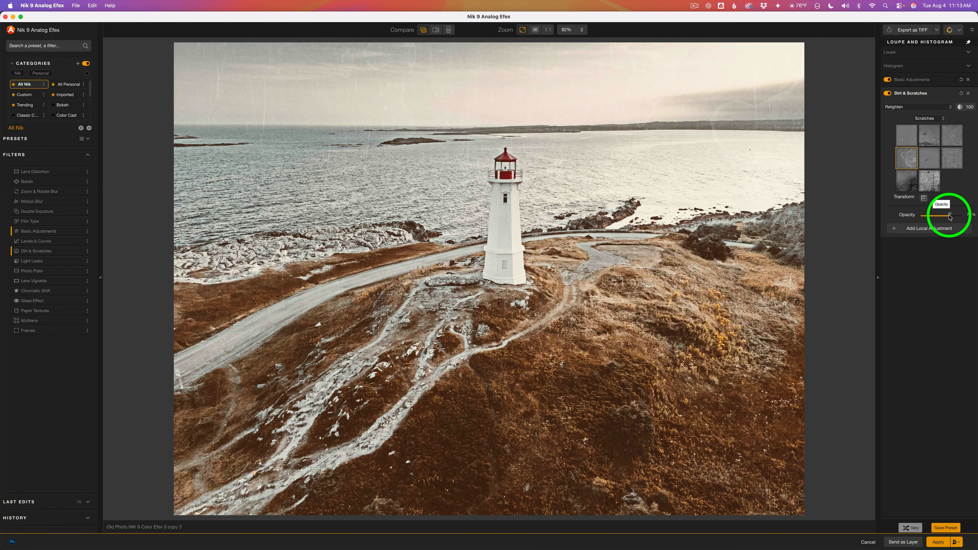
click(887, 94)
click(887, 94)
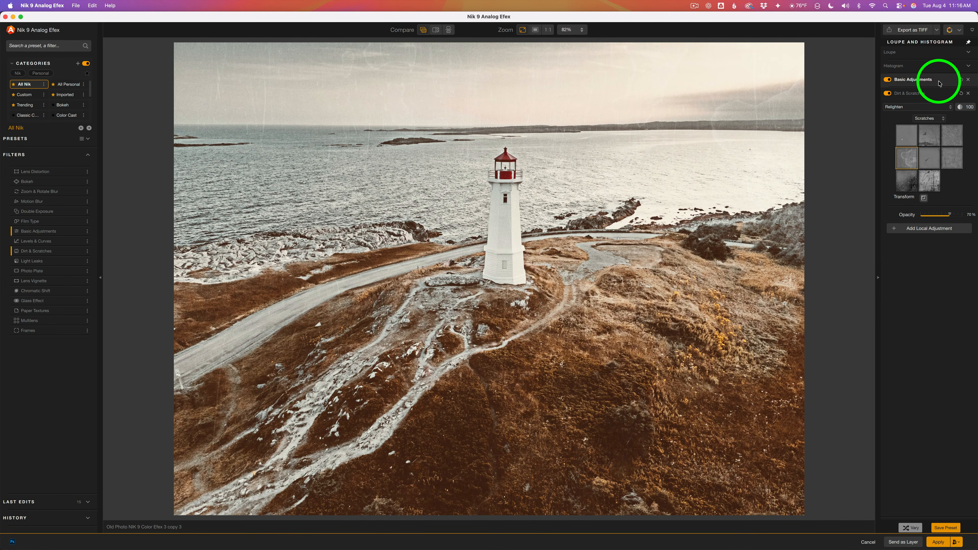
Set the Basic Adjustments saturation to -8%, and try out the Detail Extractor before resetting it to 0%.
click(940, 82)
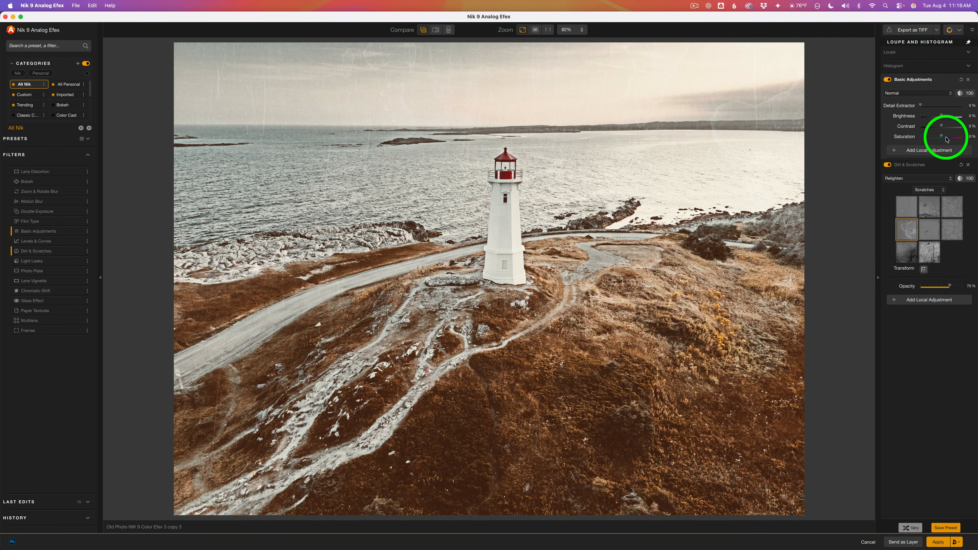
mouse_move(945, 137)
mouse_down()
mouse_move(926, 139)
mouse_move(941, 139)
mouse_up()
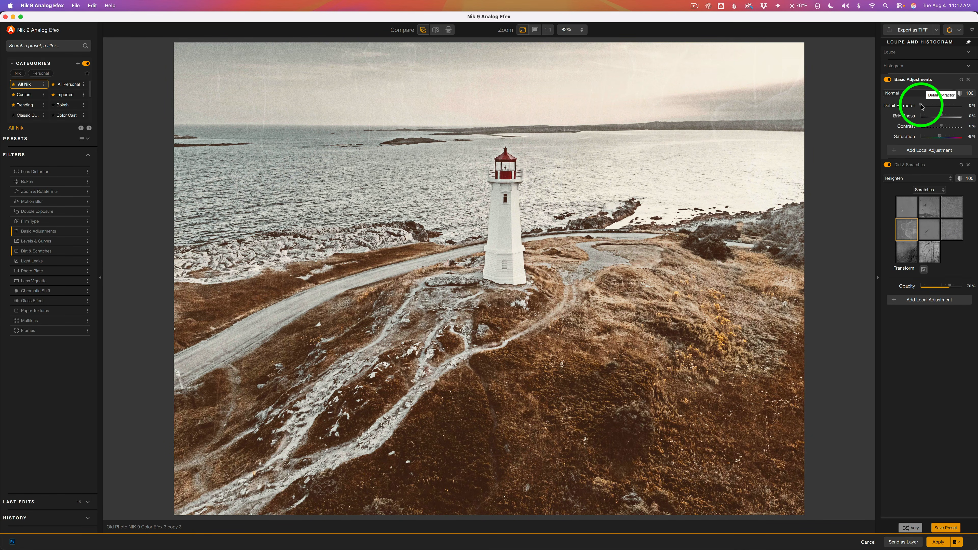
drag(921, 107, 928, 109)
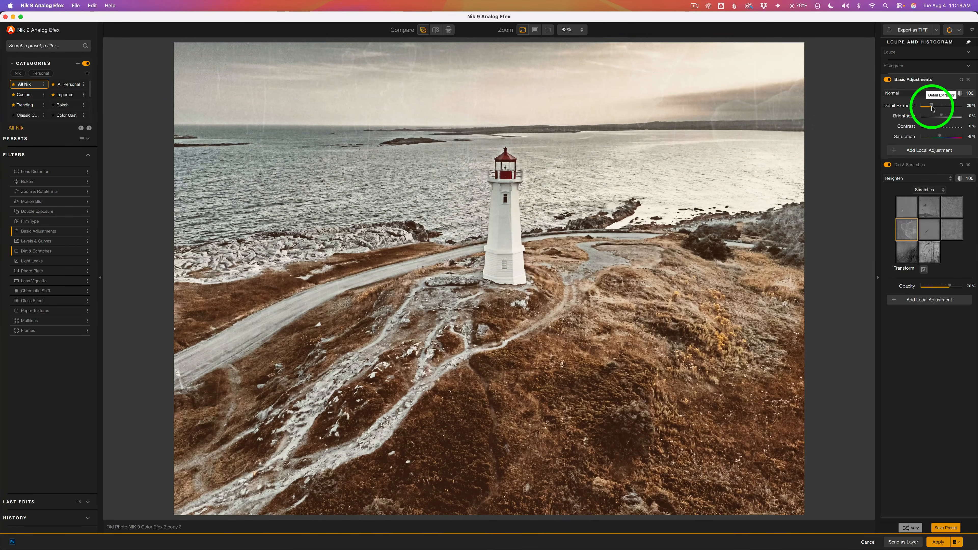
double_click(928, 108)
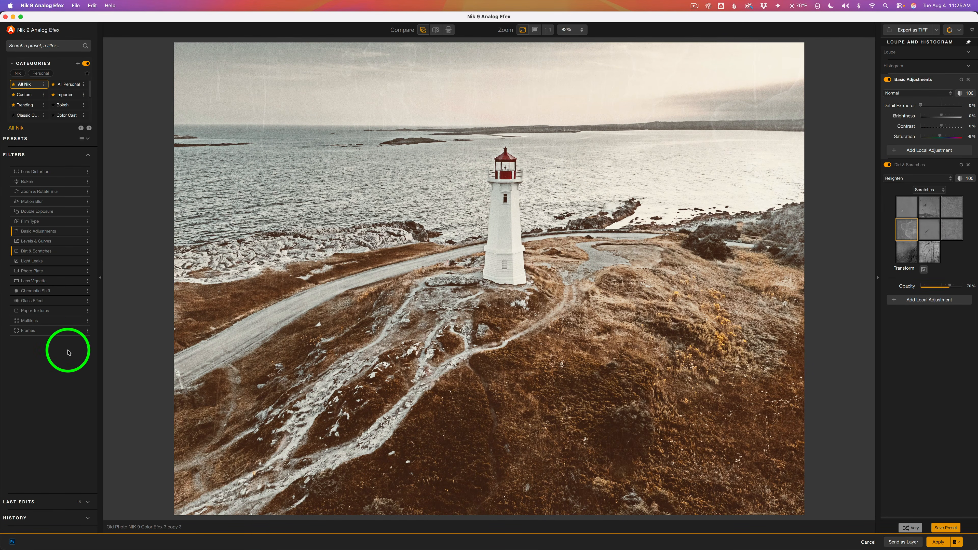
Add the Frames filter, choose the last frame of the White set and set its scale to 92%.
mouse_move(78, 332)
click(79, 331)
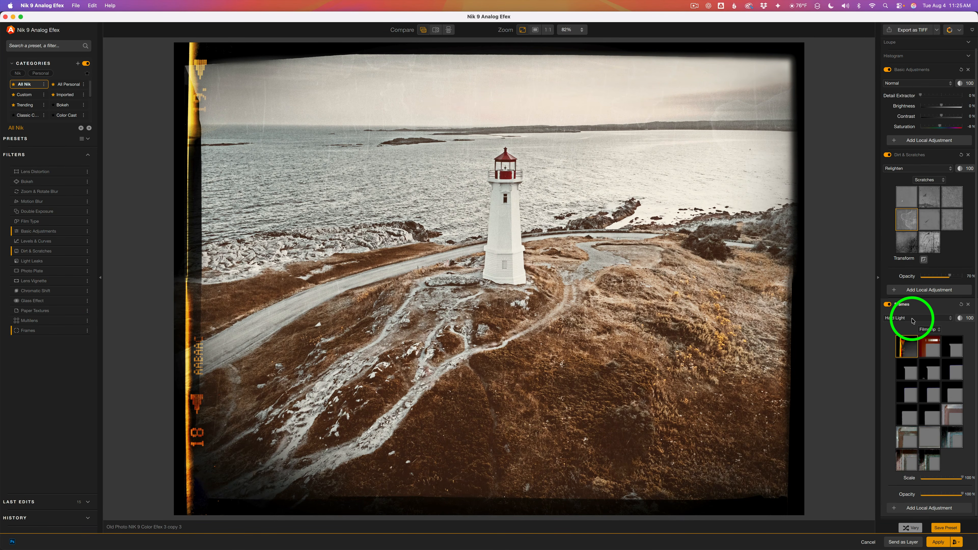
click(940, 330)
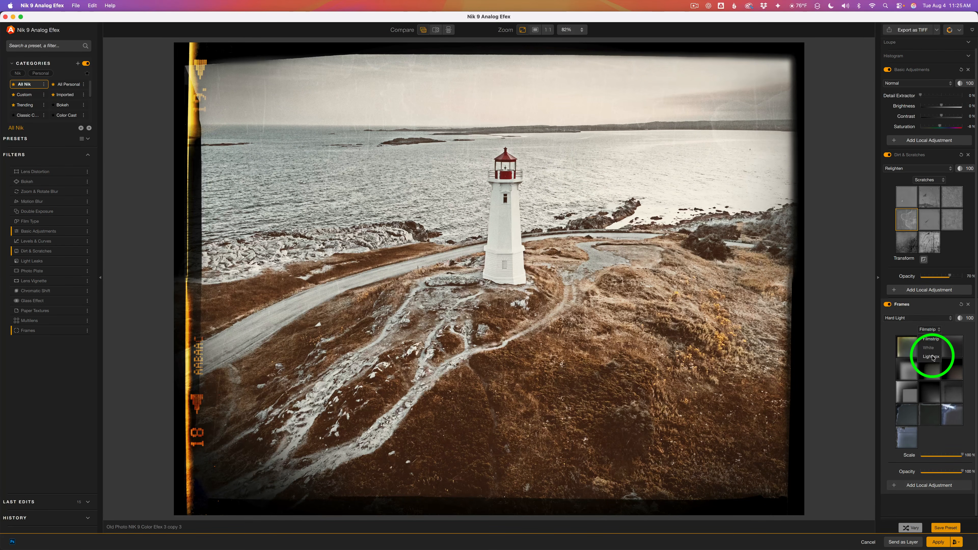
click(928, 347)
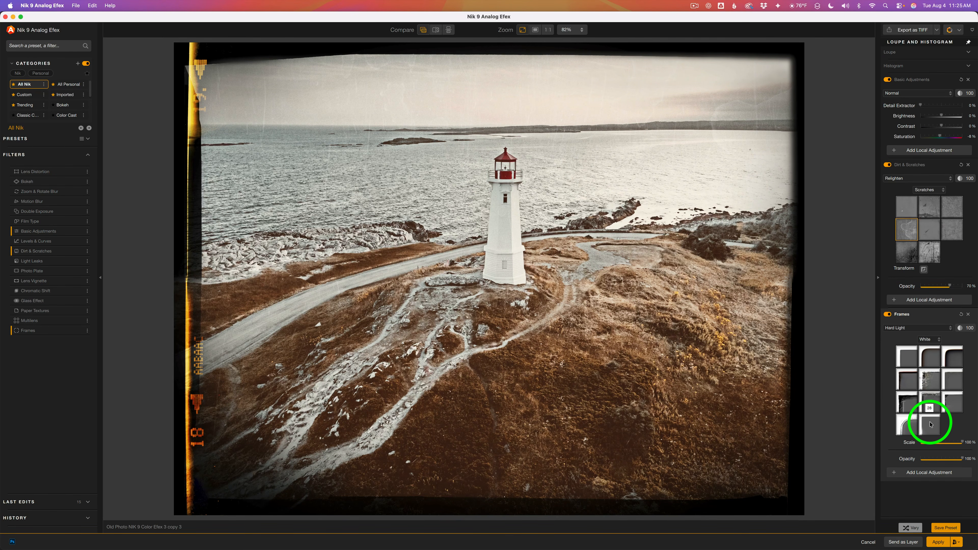
click(930, 424)
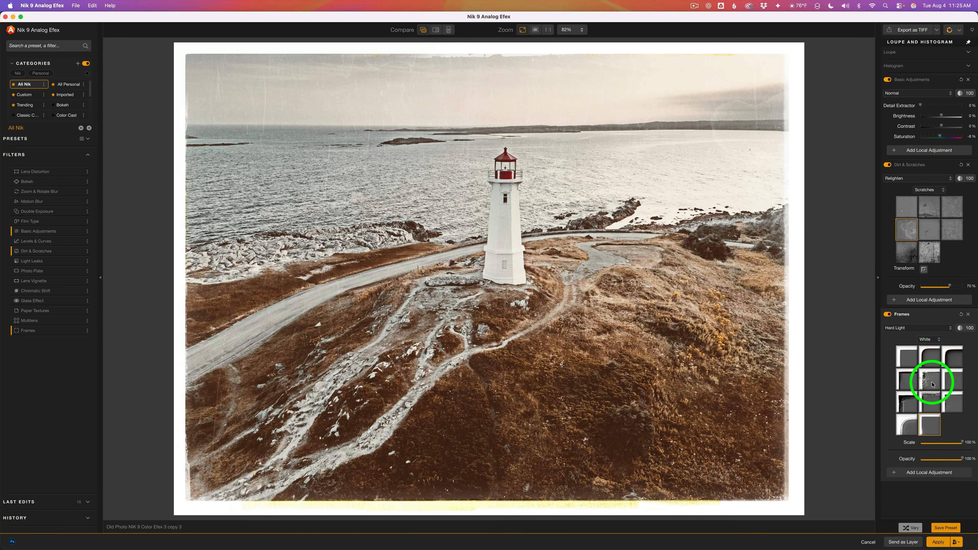
mouse_move(963, 444)
mouse_down()
mouse_move(943, 439)
mouse_move(969, 439)
mouse_move(952, 439)
mouse_move(954, 458)
mouse_up()
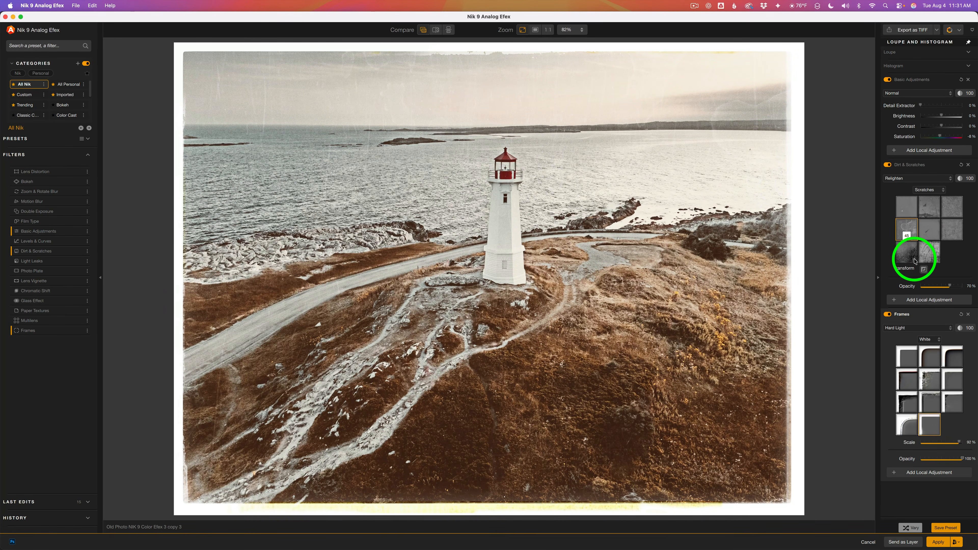
Compare the photo with and without the Analog Efex filters, and preview other Dirt & Scratches blending modes while keeping Relighten.
click(422, 31)
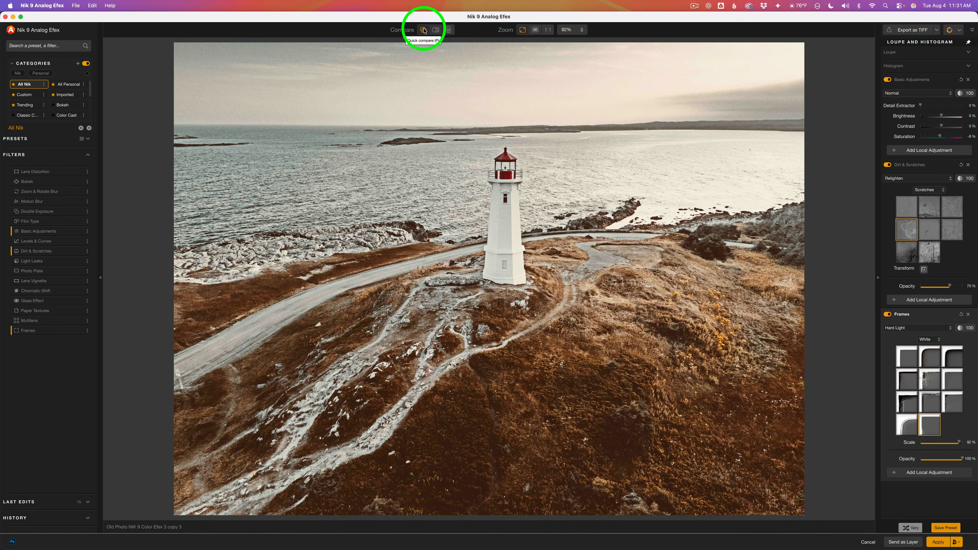
click(423, 31)
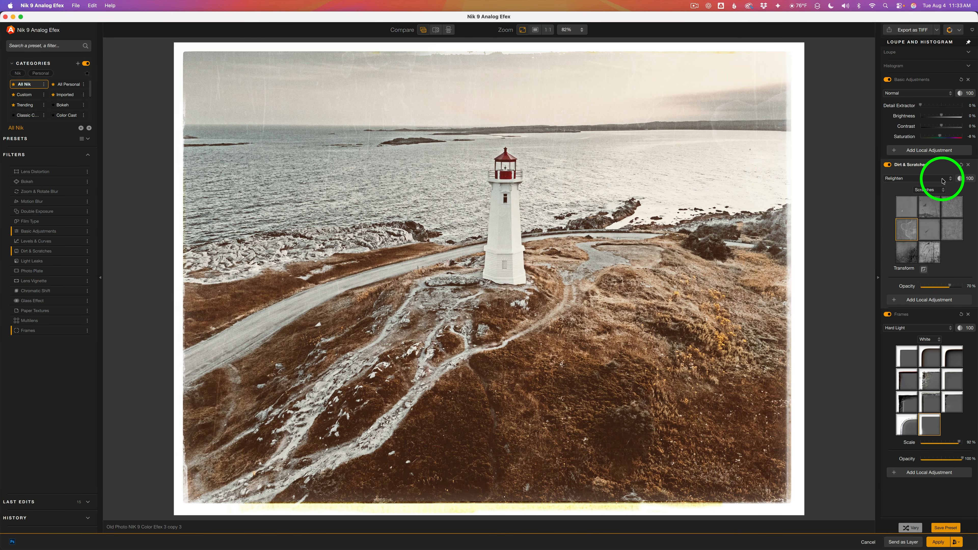
click(950, 179)
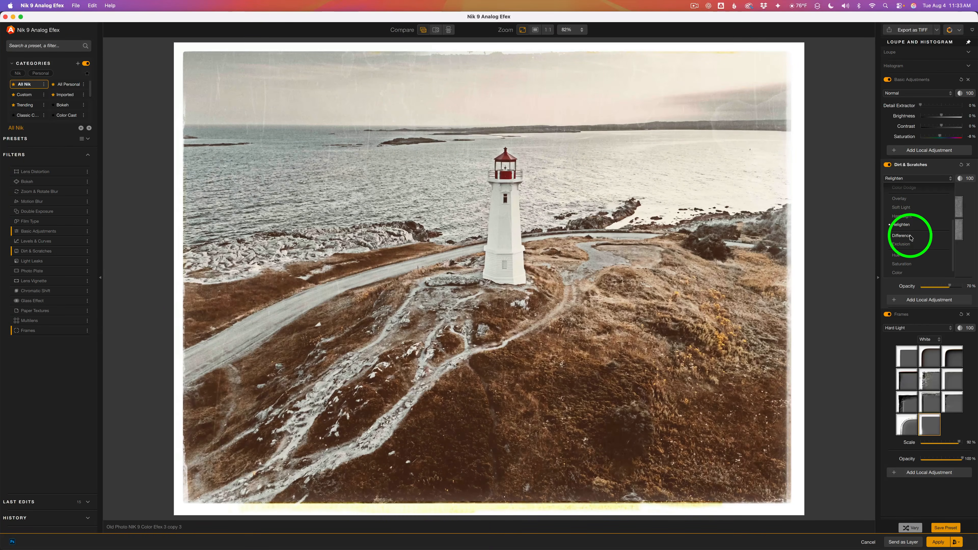
scroll(904, 259, down, 1)
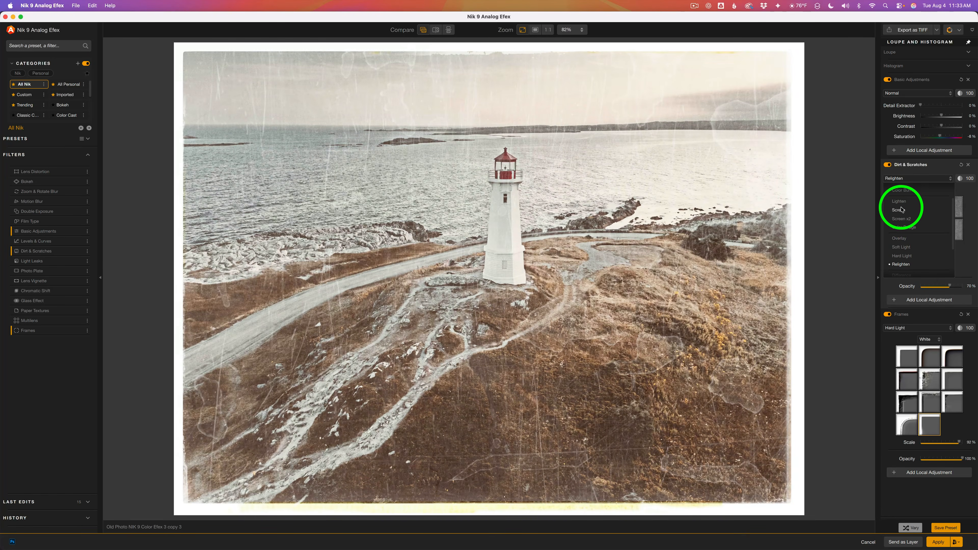
scroll(903, 198, up, 3)
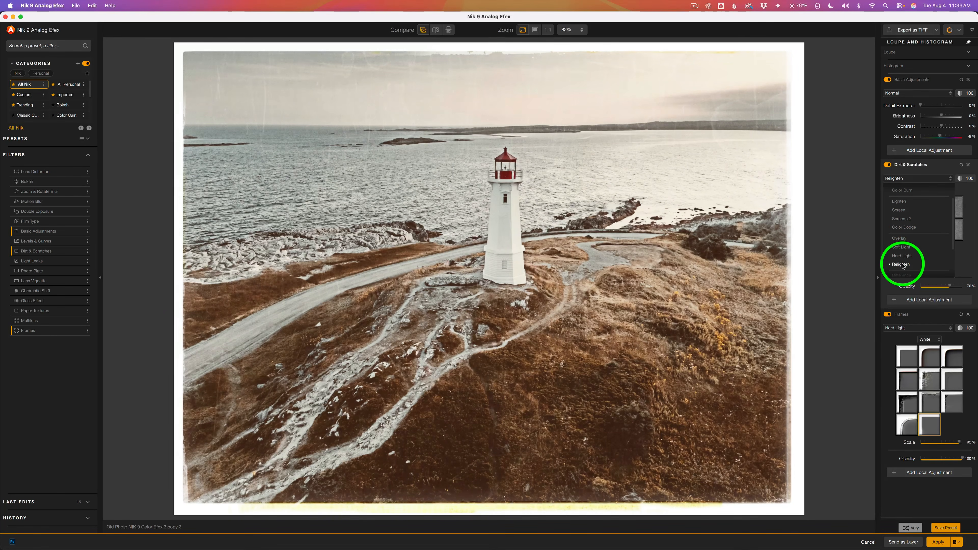
click(901, 264)
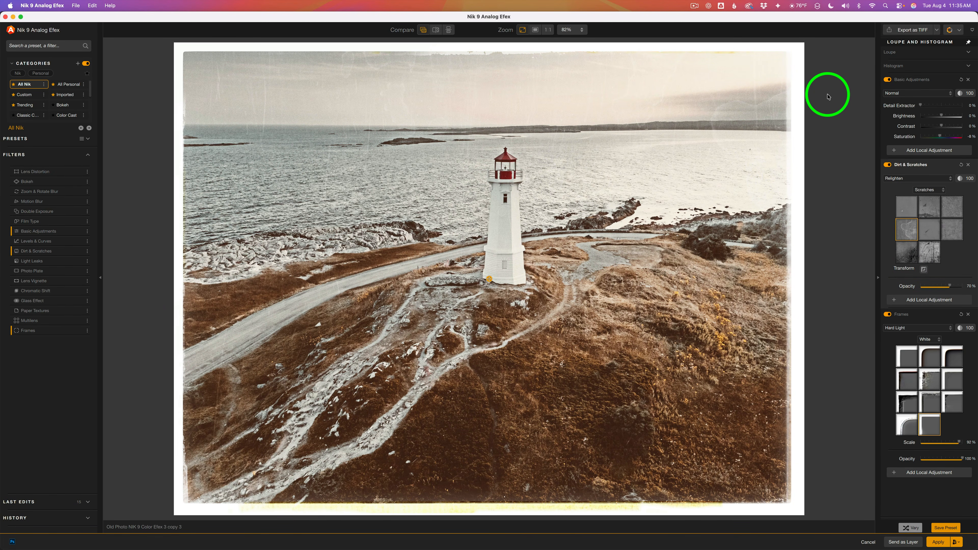
Apply the Analog Efex filters, return to Photoshop and compare before and after by hiding and showing the Nik 9 Analog Efex layer.
click(944, 542)
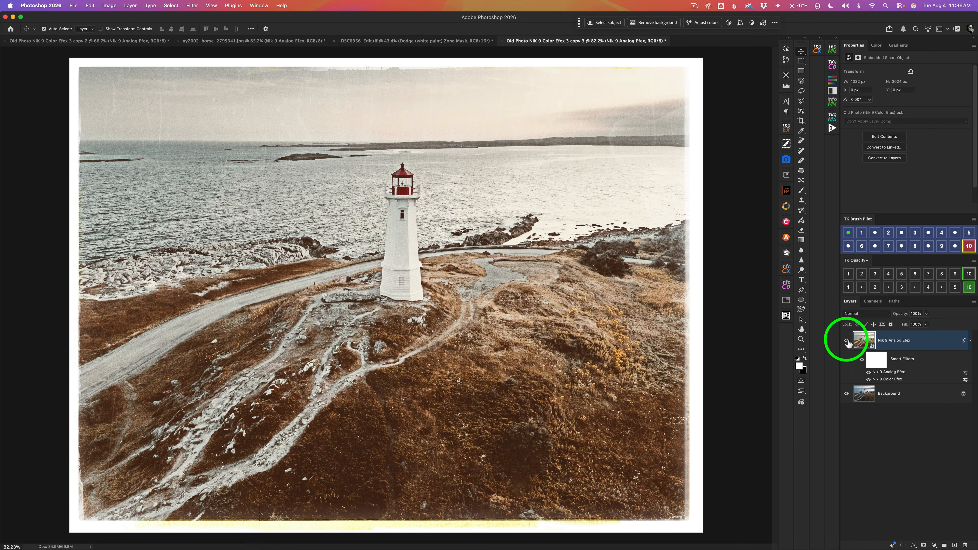
click(847, 341)
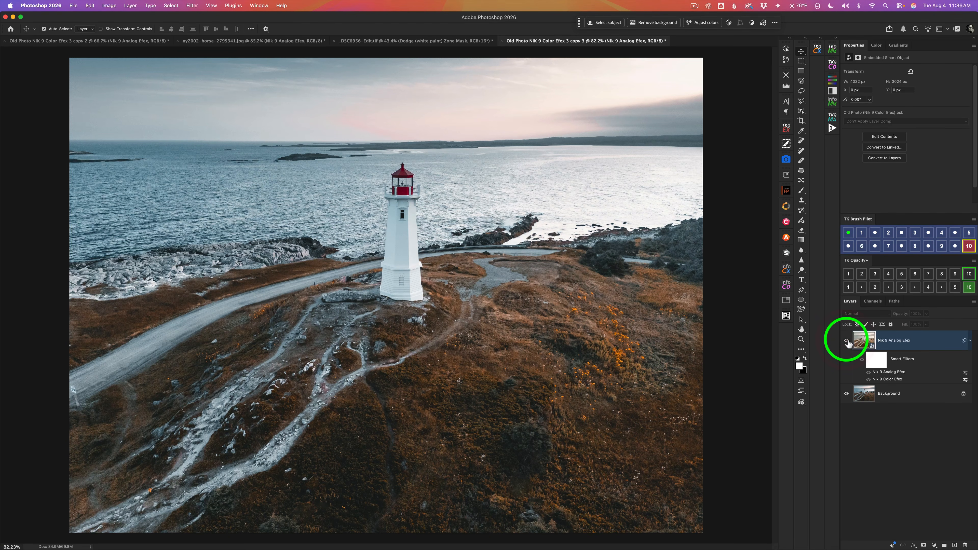
click(847, 341)
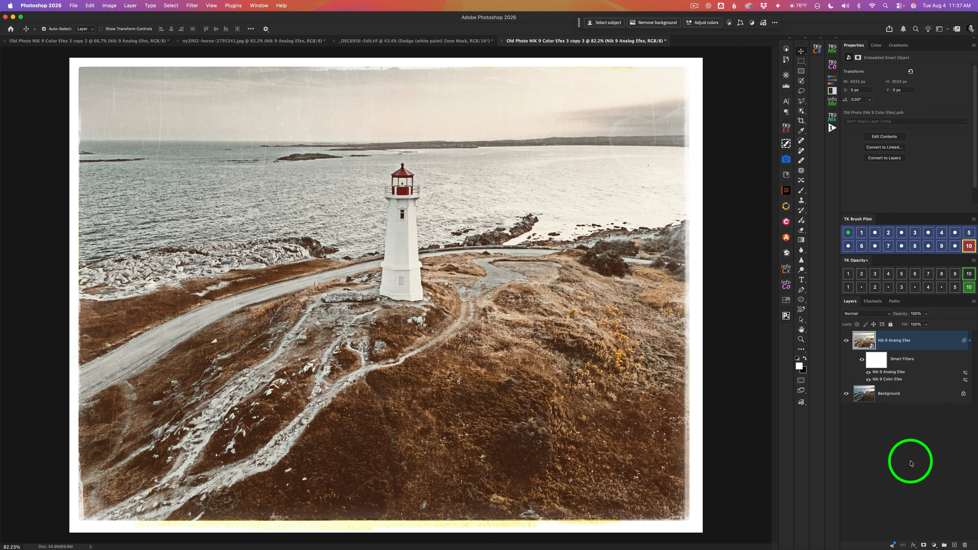